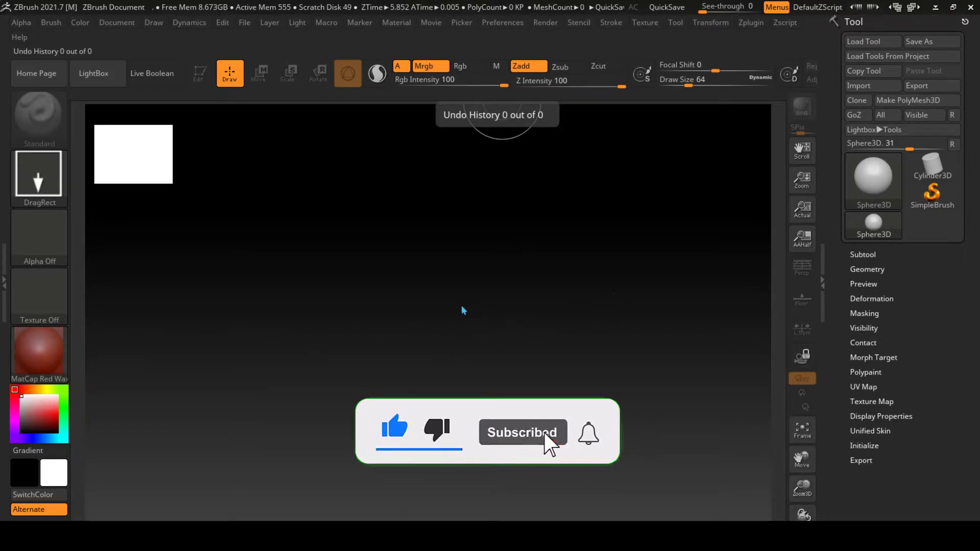
# Draw a Sphere3D on the canvas in Edit mode, frame it, and convert it to PolyMesh3D.
pyautogui.click(851, 202)
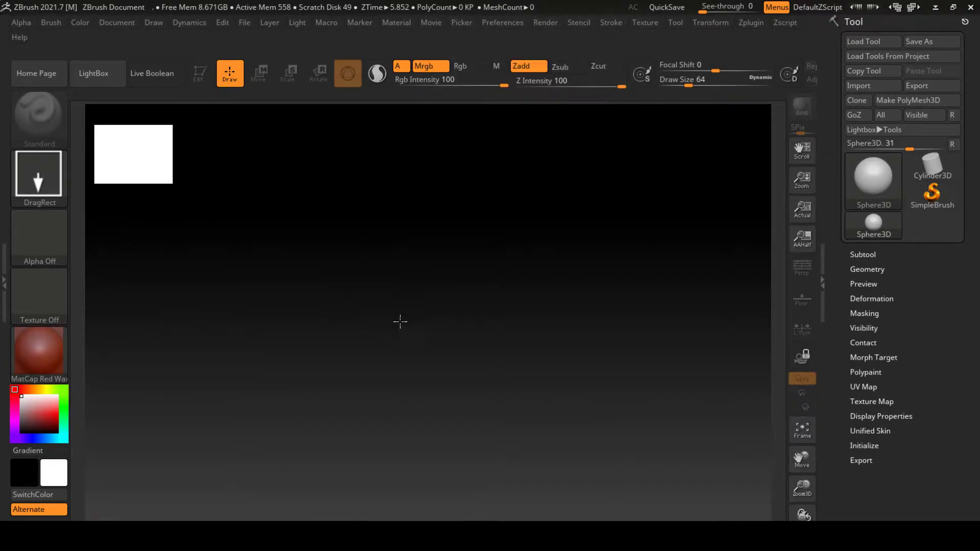
pyautogui.moveTo(400, 272); pyautogui.dragTo(400, 391)
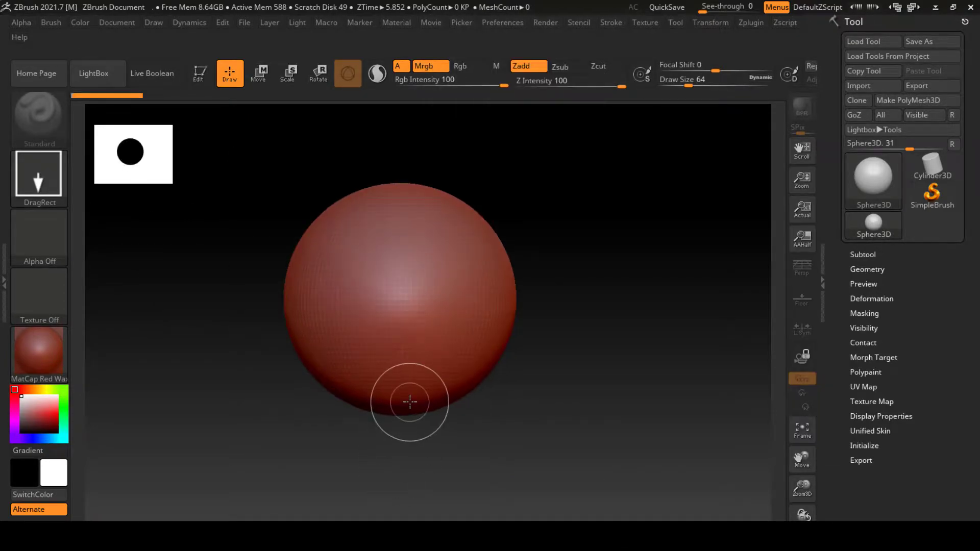
pyautogui.press('t')
pyautogui.press('f')
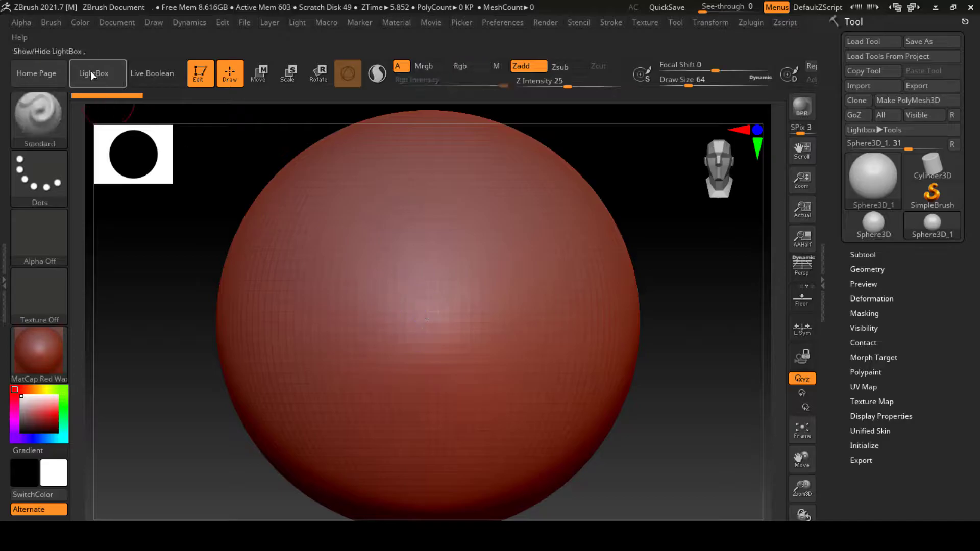
pyautogui.moveTo(254, 164)
pyautogui.keyDown('ctrl'); pyautogui.mouseDown(button='right')
pyautogui.moveTo(496, 335)
pyautogui.moveTo(560, 296)
pyautogui.mouseUp(button='right'); pyautogui.keyUp('ctrl')
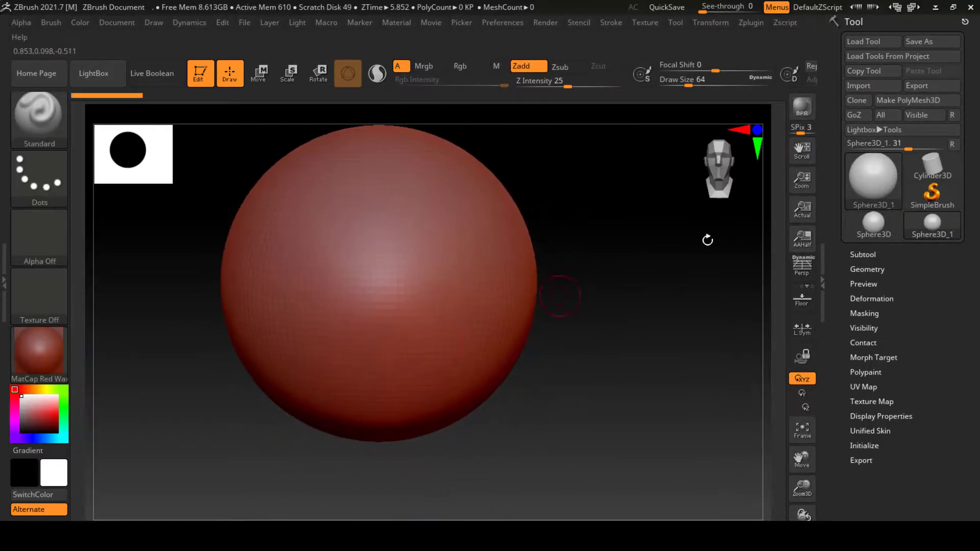
pyautogui.click(908, 100)
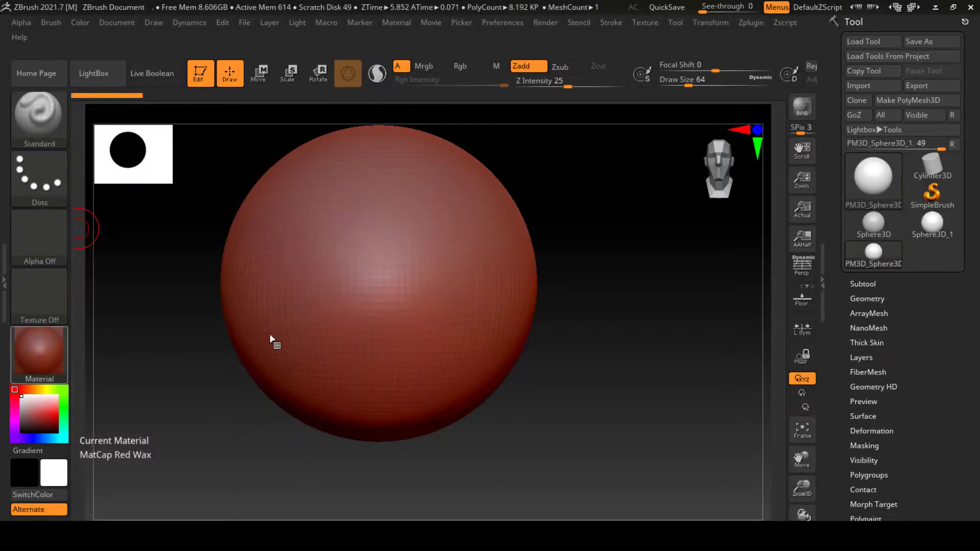
# Give the sphere MatCap Gray material and subdivide it to about 520K polygons.
pyautogui.press('m')
pyautogui.click(289, 195)
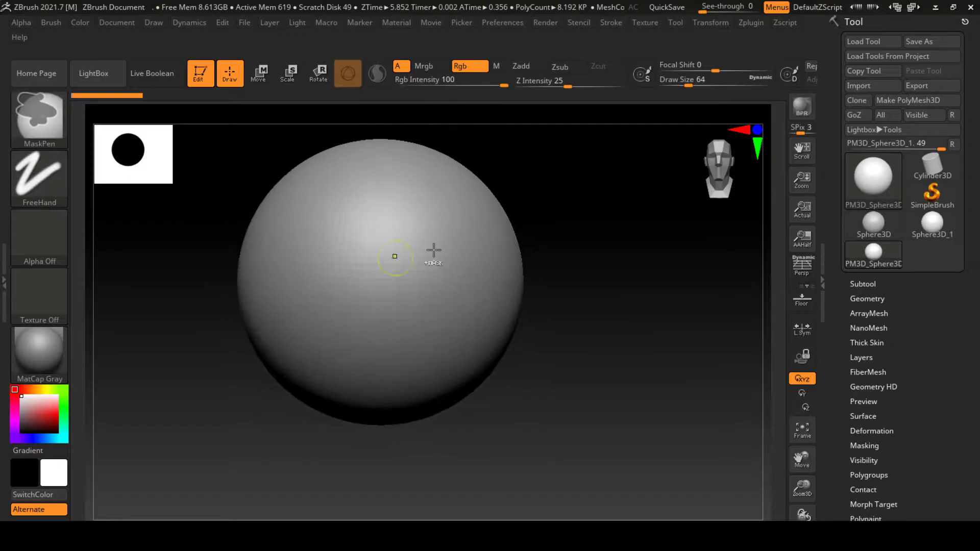
pyautogui.click(866, 299)
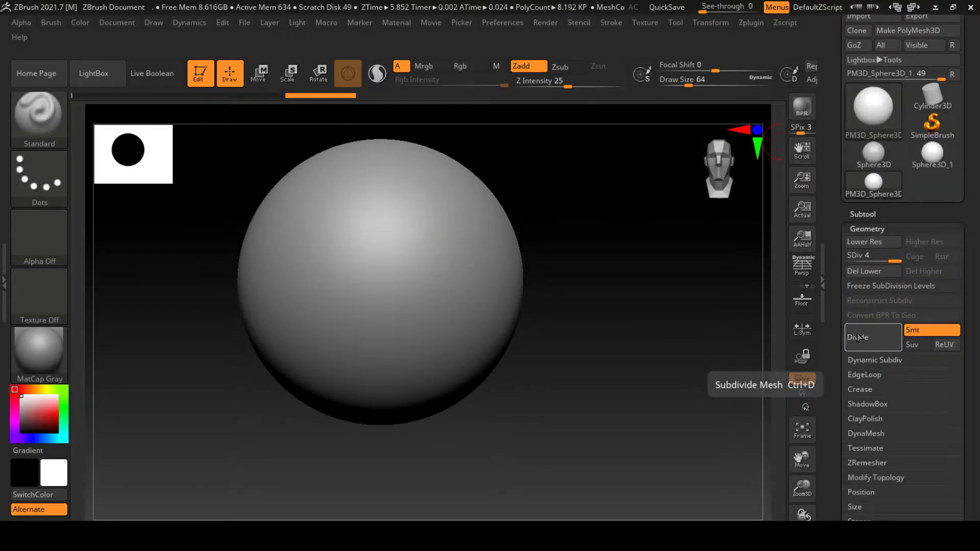
pyautogui.moveTo(602, 286); pyautogui.dragTo(407, 242)
pyautogui.hotkey('ctrl', 'z')
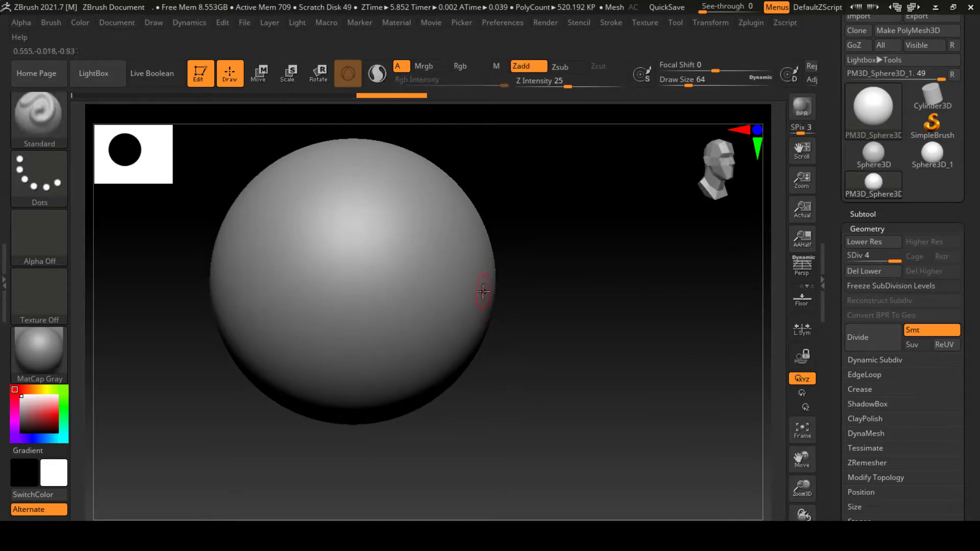
# Select the TrimDynamic brush and set its draw size to about 207.
pyautogui.press('b')
pyautogui.press('t')
pyautogui.press('d')
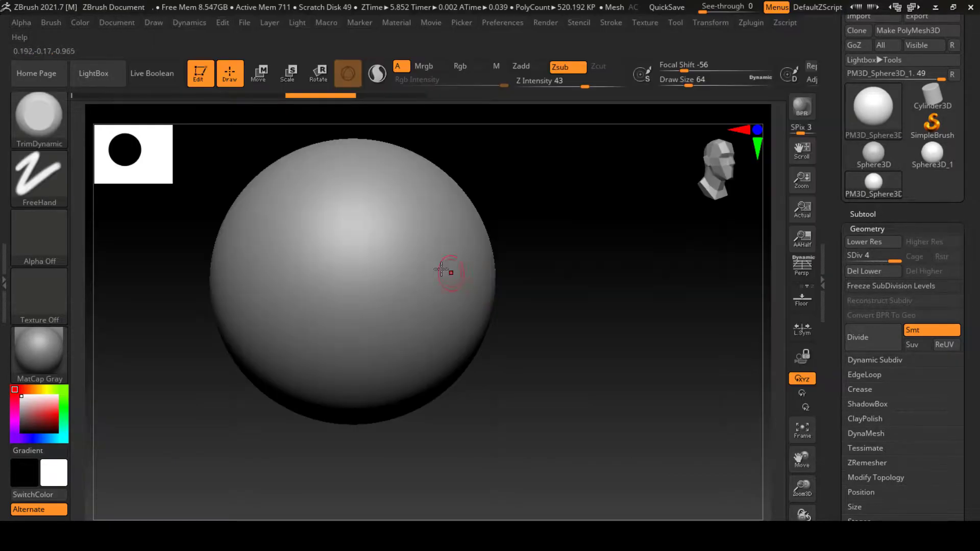
pyautogui.press('space')
pyautogui.moveTo(422, 245); pyautogui.dragTo(445, 244)
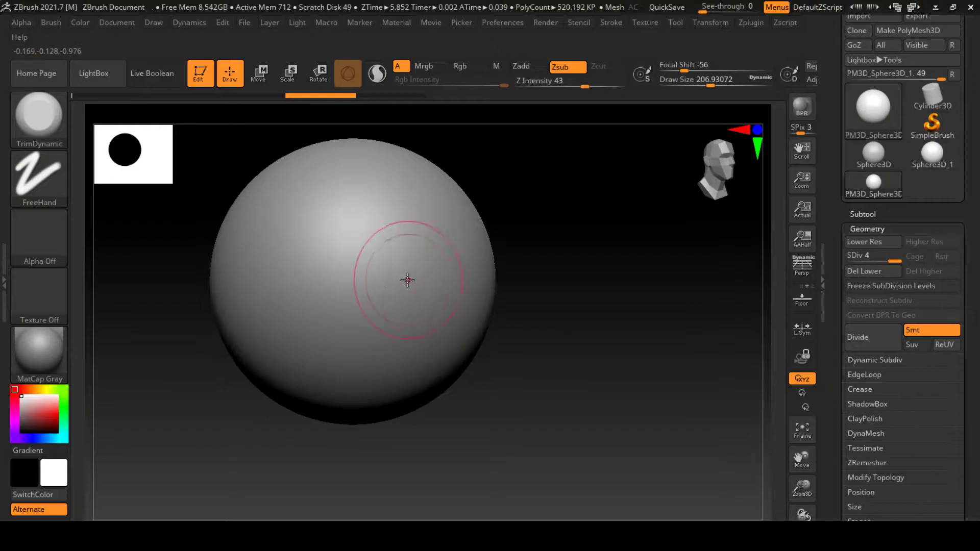
# Enlarge the trim brush to about 299 and carve the first flat planes into the sphere.
pyautogui.press('space')
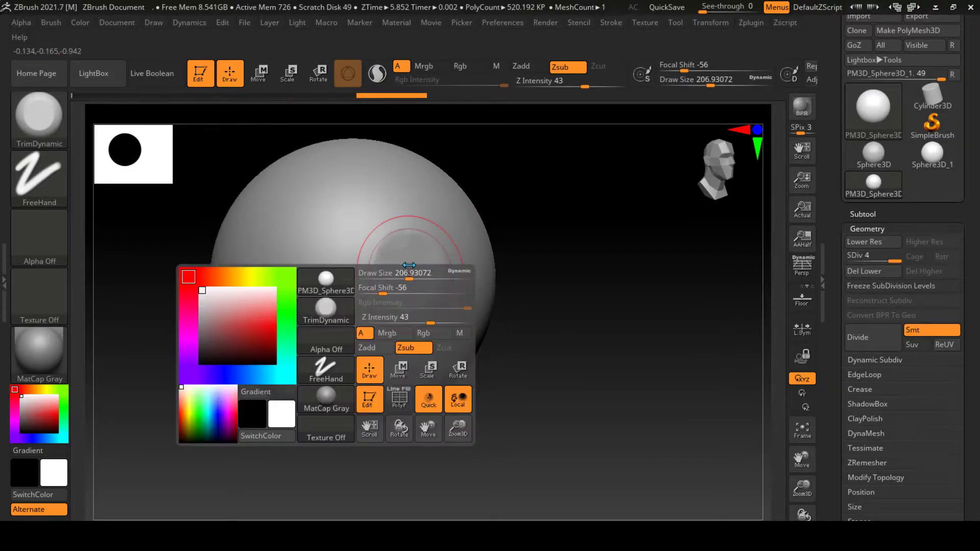
pyautogui.moveTo(403, 273)
pyautogui.mouseDown()
pyautogui.moveTo(418, 273)
pyautogui.moveTo(388, 247)
pyautogui.mouseUp()
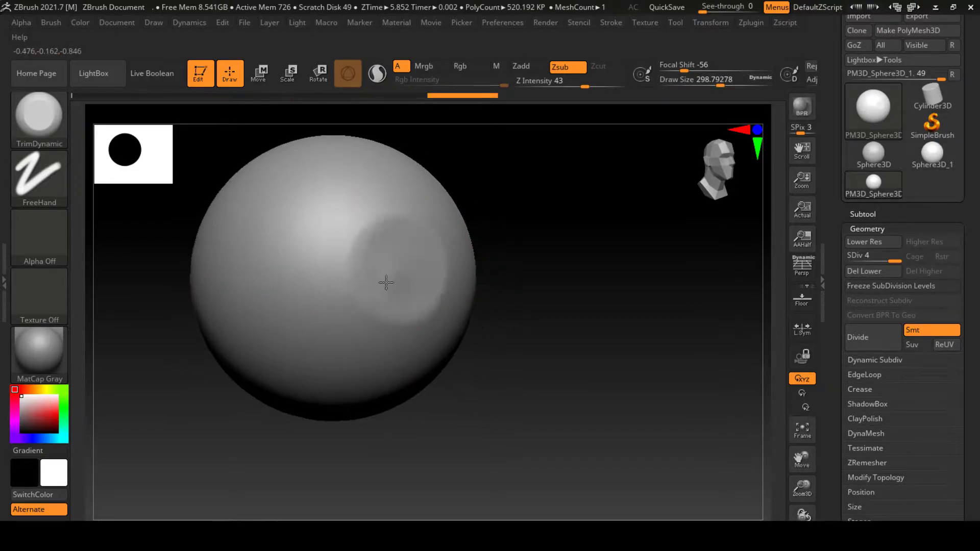
pyautogui.moveTo(386, 279); pyautogui.dragTo(335, 252, button='right')
pyautogui.moveTo(334, 251); pyautogui.dragTo(313, 280)
pyautogui.moveTo(313, 281)
pyautogui.keyDown('alt'); pyautogui.mouseDown(button='right')
pyautogui.moveTo(314, 303)
pyautogui.moveTo(329, 163)
pyautogui.mouseUp(button='right'); pyautogui.keyUp('alt')
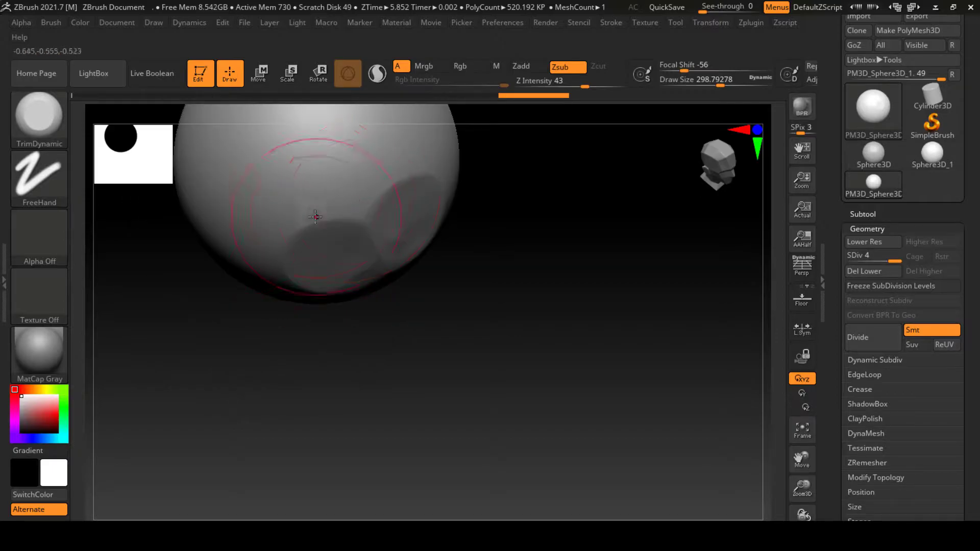
pyautogui.moveTo(329, 164); pyautogui.dragTo(350, 178)
pyautogui.moveTo(350, 178)
pyautogui.keyDown('alt'); pyautogui.mouseDown(button='right')
pyautogui.moveTo(498, 221)
pyautogui.moveTo(391, 249)
pyautogui.mouseUp(button='right'); pyautogui.keyUp('alt')
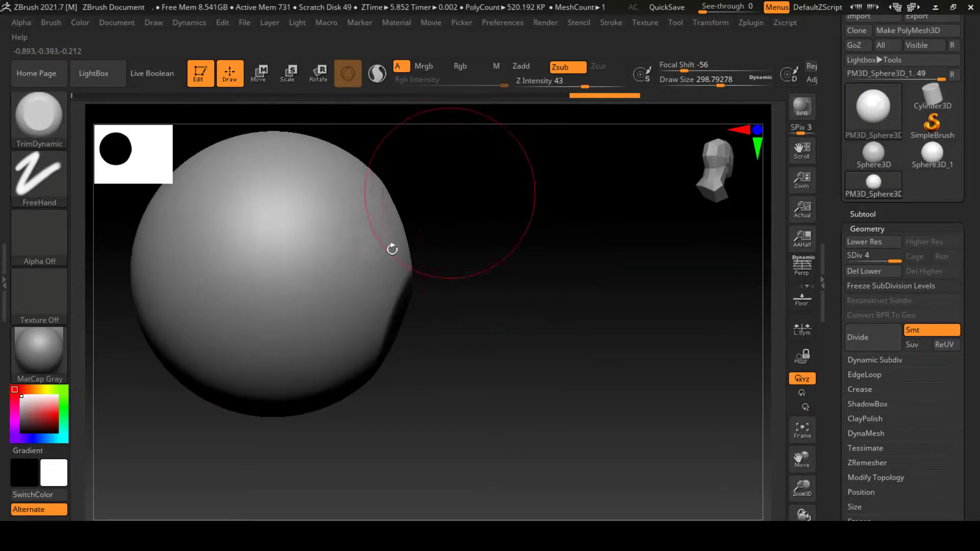
# Raise the brush size to 476 and flatten a broad plane across the centre.
pyautogui.moveTo(334, 252)
pyautogui.mouseDown()
pyautogui.moveTo(356, 250)
pyautogui.moveTo(388, 217)
pyautogui.mouseUp()
pyautogui.press('space')
pyautogui.moveTo(252, 284)
pyautogui.mouseDown()
pyautogui.moveTo(264, 264)
pyautogui.moveTo(252, 276)
pyautogui.mouseUp()
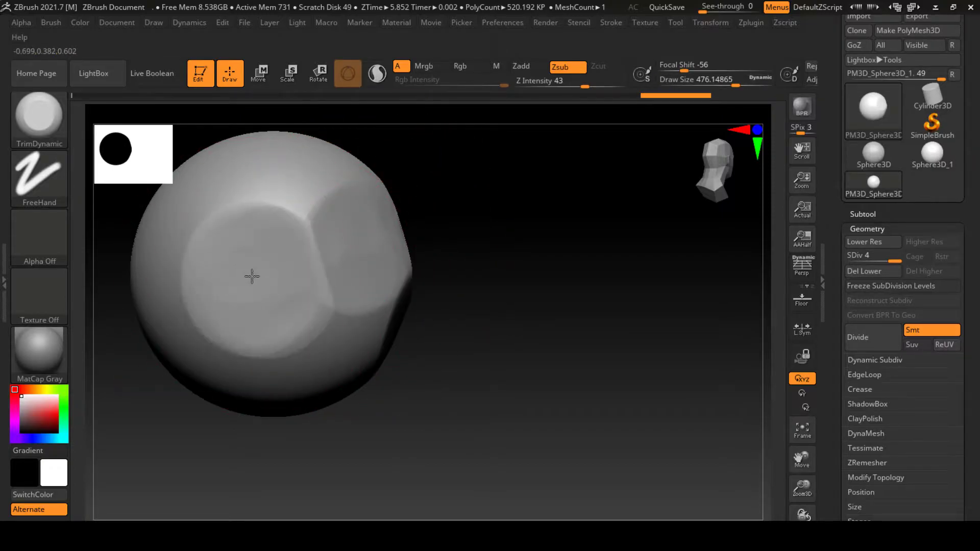
pyautogui.moveTo(313, 215)
pyautogui.mouseDown(button='right')
pyautogui.moveTo(343, 230)
pyautogui.moveTo(335, 284)
pyautogui.moveTo(360, 290)
pyautogui.moveTo(357, 258)
pyautogui.moveTo(363, 286)
pyautogui.moveTo(409, 273)
pyautogui.moveTo(405, 260)
pyautogui.mouseUp(button='right')
pyautogui.moveTo(405, 260)
pyautogui.mouseDown()
pyautogui.moveTo(383, 258)
pyautogui.moveTo(396, 273)
pyautogui.mouseUp()
pyautogui.moveTo(396, 273)
pyautogui.mouseDown(button='right')
pyautogui.moveTo(476, 226)
pyautogui.moveTo(422, 272)
pyautogui.mouseUp(button='right')
pyautogui.moveTo(421, 272); pyautogui.dragTo(442, 280)
# Cut several flat patches into the sphere from different angles.
pyautogui.moveTo(378, 289)
pyautogui.mouseDown(button='right')
pyautogui.moveTo(418, 278)
pyautogui.moveTo(455, 300)
pyautogui.mouseUp(button='right')
pyautogui.moveTo(454, 299); pyautogui.dragTo(465, 313)
pyautogui.moveTo(465, 313); pyautogui.dragTo(403, 326, button='right')
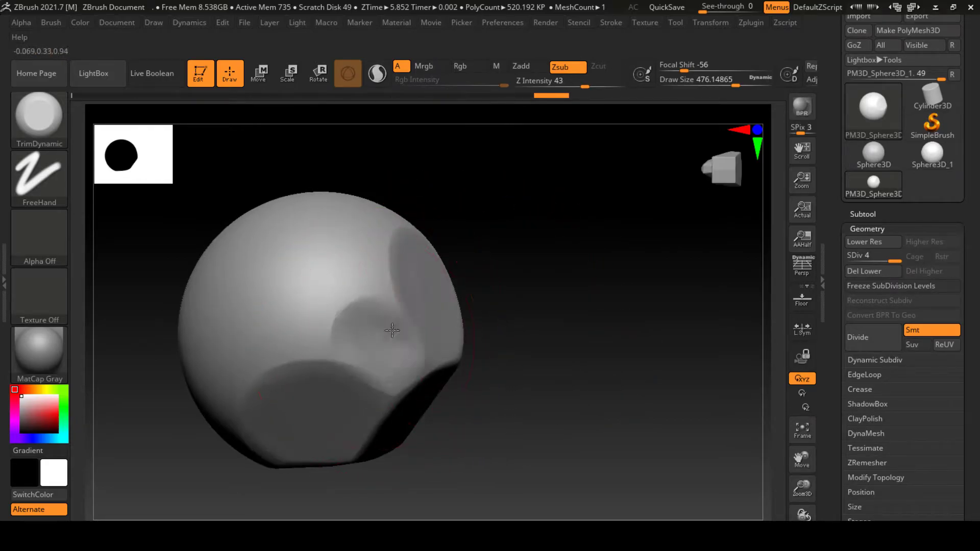
pyautogui.moveTo(403, 326); pyautogui.dragTo(372, 324)
pyautogui.moveTo(371, 324)
pyautogui.mouseDown(button='right')
pyautogui.moveTo(350, 328)
pyautogui.moveTo(305, 310)
pyautogui.mouseUp(button='right')
pyautogui.moveTo(305, 309); pyautogui.dragTo(269, 308)
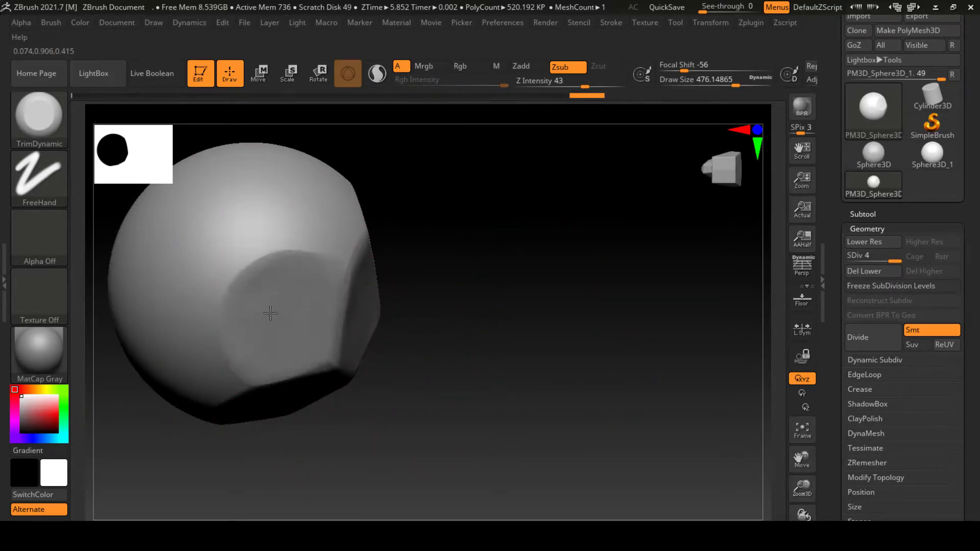
pyautogui.moveTo(269, 308)
pyautogui.mouseDown(button='right')
pyautogui.moveTo(383, 267)
pyautogui.moveTo(369, 264)
pyautogui.mouseUp(button='right')
pyautogui.moveTo(369, 264); pyautogui.dragTo(387, 256)
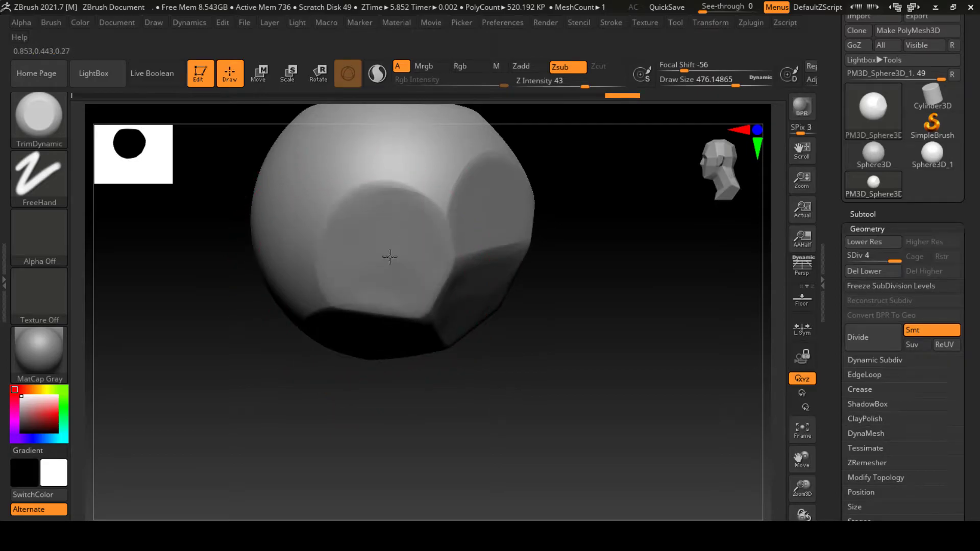
# Trim facets on the right side, undoing two unwanted cuts and adding a new one.
pyautogui.moveTo(388, 255)
pyautogui.mouseDown(button='right')
pyautogui.moveTo(422, 313)
pyautogui.moveTo(466, 256)
pyautogui.mouseUp(button='right')
pyautogui.moveTo(466, 255); pyautogui.dragTo(569, 197)
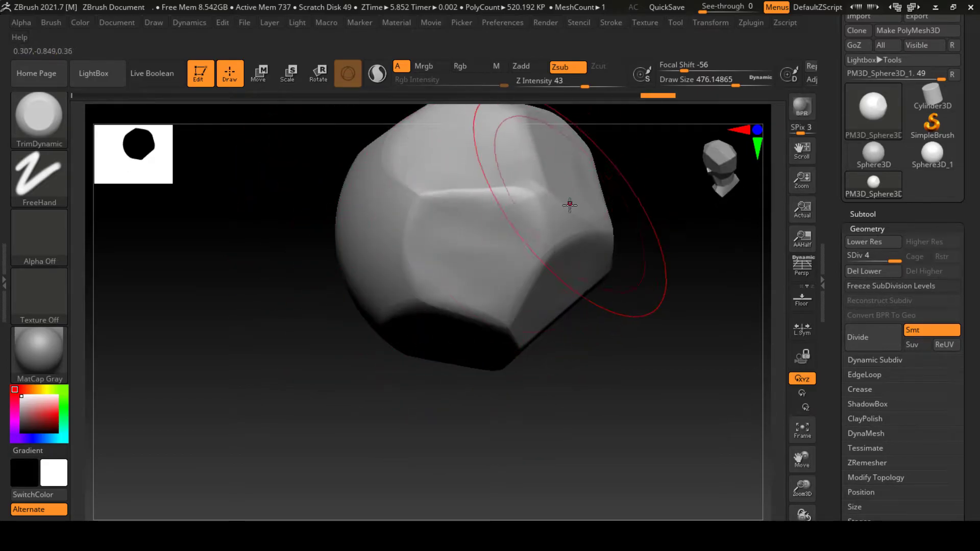
pyautogui.moveTo(525, 223); pyautogui.dragTo(523, 247)
pyautogui.hotkey('ctrl', 'z')
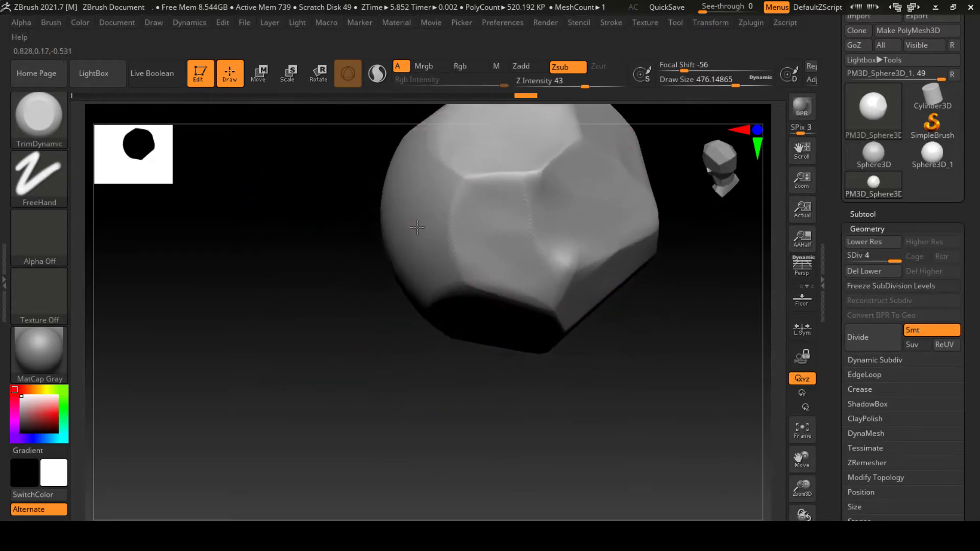
pyautogui.hotkey('ctrl', 'z')
pyautogui.hotkey('ctrl', 'z')
pyautogui.hotkey('ctrl', 'z')
pyautogui.moveTo(380, 215); pyautogui.dragTo(423, 243, button='right')
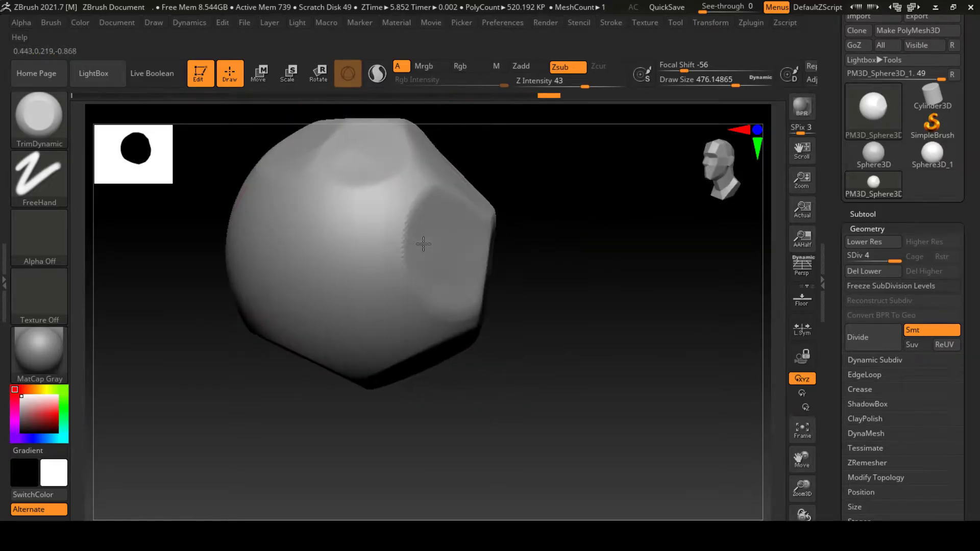
pyautogui.moveTo(407, 197); pyautogui.dragTo(340, 214)
pyautogui.moveTo(339, 214)
pyautogui.mouseDown(button='right')
pyautogui.moveTo(376, 229)
pyautogui.moveTo(339, 217)
pyautogui.mouseUp(button='right')
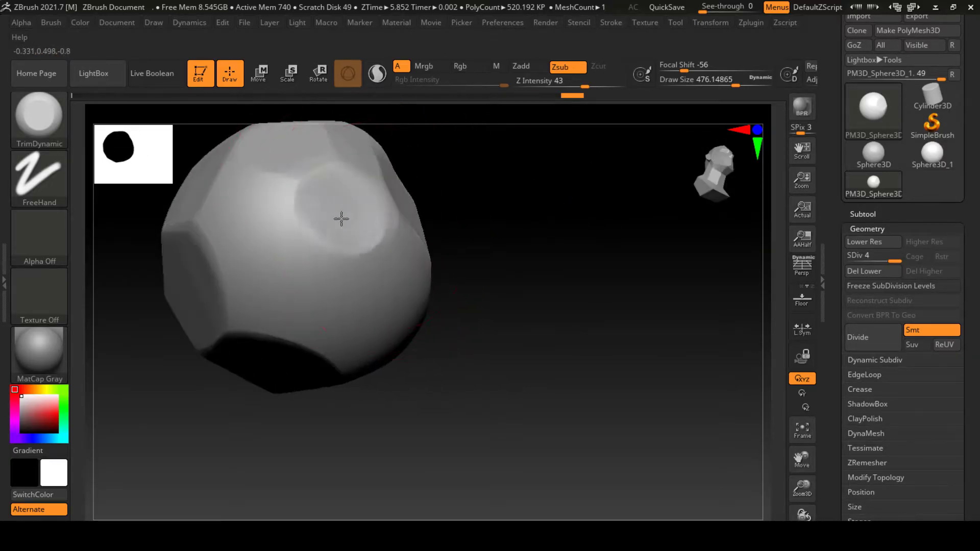
# Flatten facets on the left, top and middle of the rock.
pyautogui.moveTo(338, 216); pyautogui.dragTo(243, 226)
pyautogui.keyDown('alt'); pyautogui.moveTo(243, 226); pyautogui.dragTo(253, 280, button='right'); pyautogui.keyUp('alt')
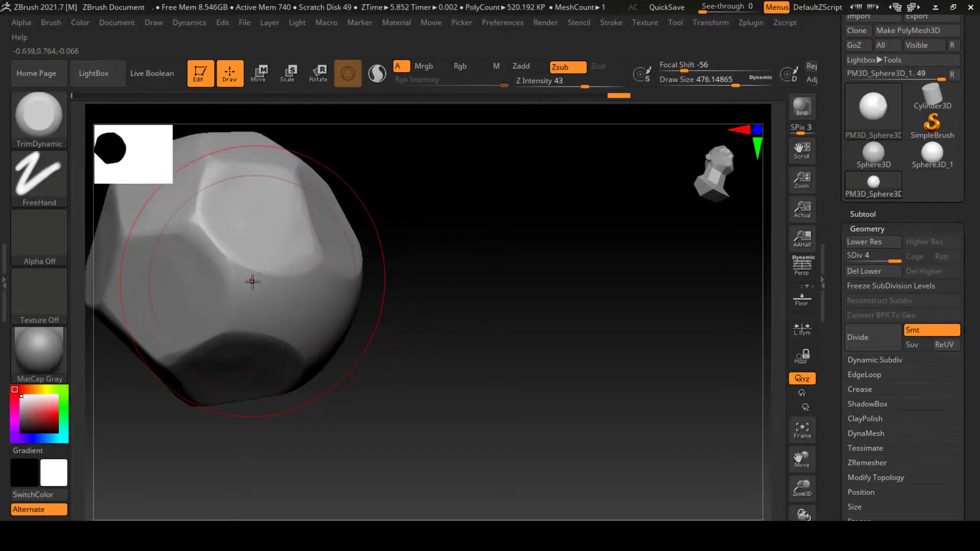
pyautogui.moveTo(253, 280); pyautogui.dragTo(200, 234)
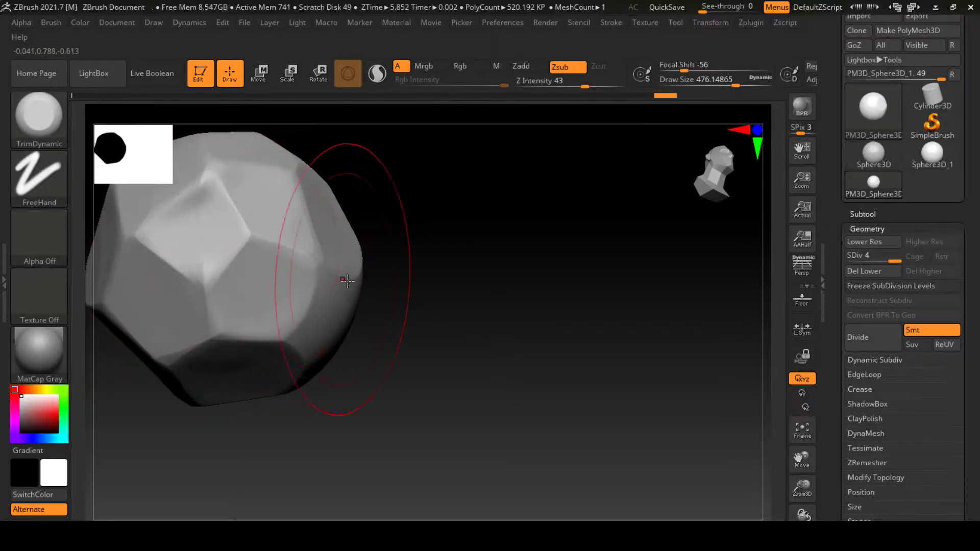
pyautogui.moveTo(337, 276); pyautogui.dragTo(317, 291, button='right')
pyautogui.moveTo(316, 291); pyautogui.dragTo(373, 291)
pyautogui.moveTo(373, 291); pyautogui.dragTo(354, 302, button='right')
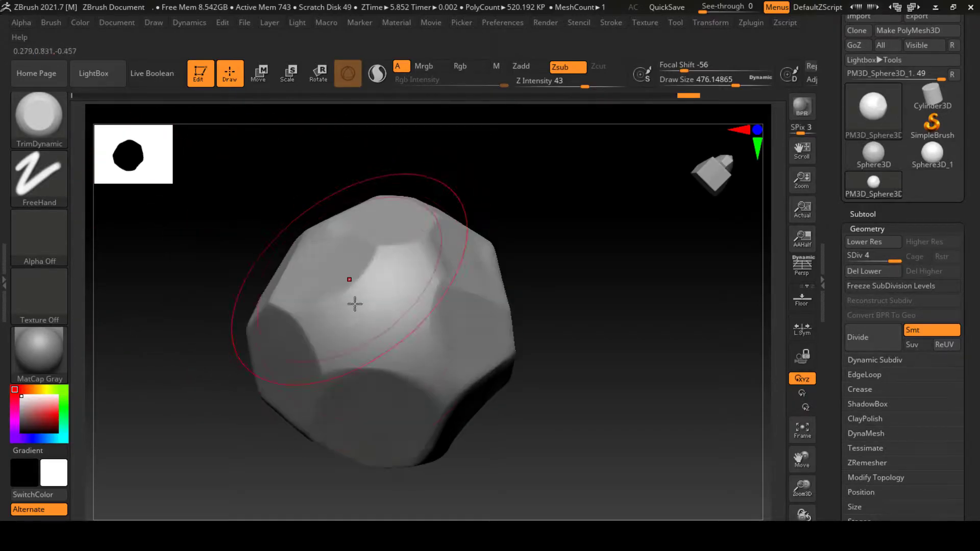
pyautogui.moveTo(354, 302); pyautogui.dragTo(371, 306)
# Undo the last two trims and reshape the facets into a rockier form.
pyautogui.hotkey('ctrl', 'z')
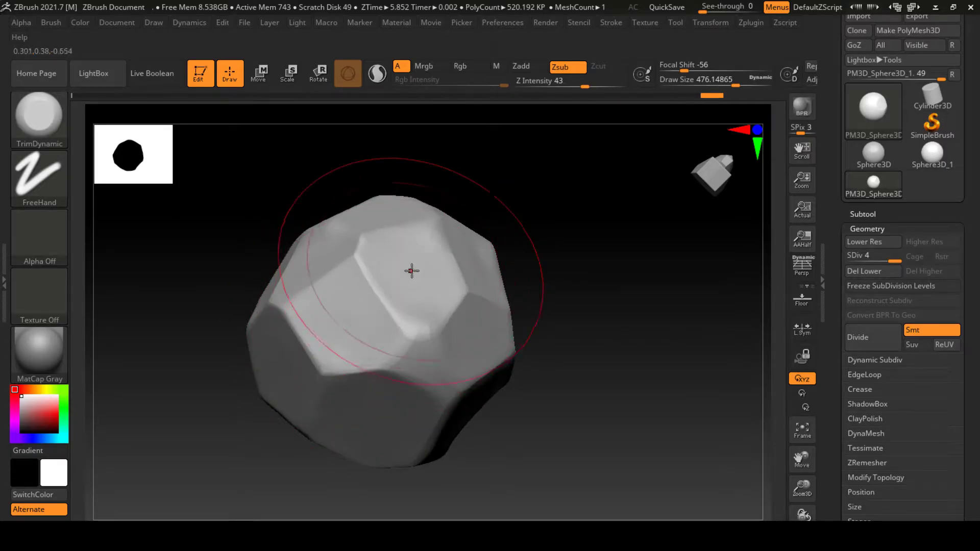
pyautogui.hotkey('ctrl', 'z')
pyautogui.hotkey('ctrl', 'z')
pyautogui.hotkey('ctrl', 'z')
pyautogui.moveTo(360, 320)
pyautogui.mouseDown(button='right')
pyautogui.moveTo(277, 287)
pyautogui.moveTo(328, 295)
pyautogui.moveTo(251, 294)
pyautogui.moveTo(267, 274)
pyautogui.moveTo(372, 291)
pyautogui.moveTo(363, 256)
pyautogui.moveTo(319, 341)
pyautogui.mouseUp(button='right')
pyautogui.moveTo(319, 341)
pyautogui.mouseDown()
pyautogui.moveTo(342, 351)
pyautogui.moveTo(319, 344)
pyautogui.mouseUp()
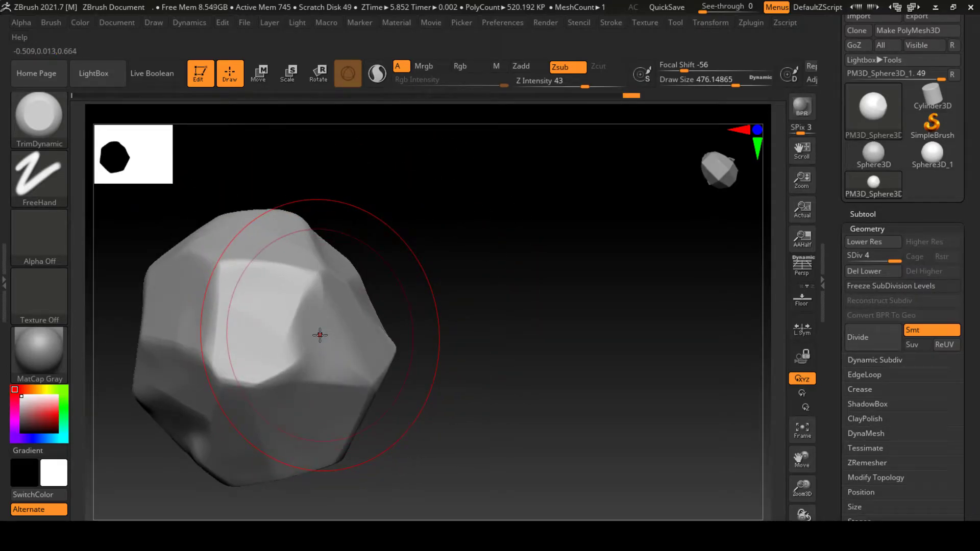
# Switch to the TrimAdaptive brush and trim a flat plane on the rock's lower left.
pyautogui.press('b')
pyautogui.press('t')
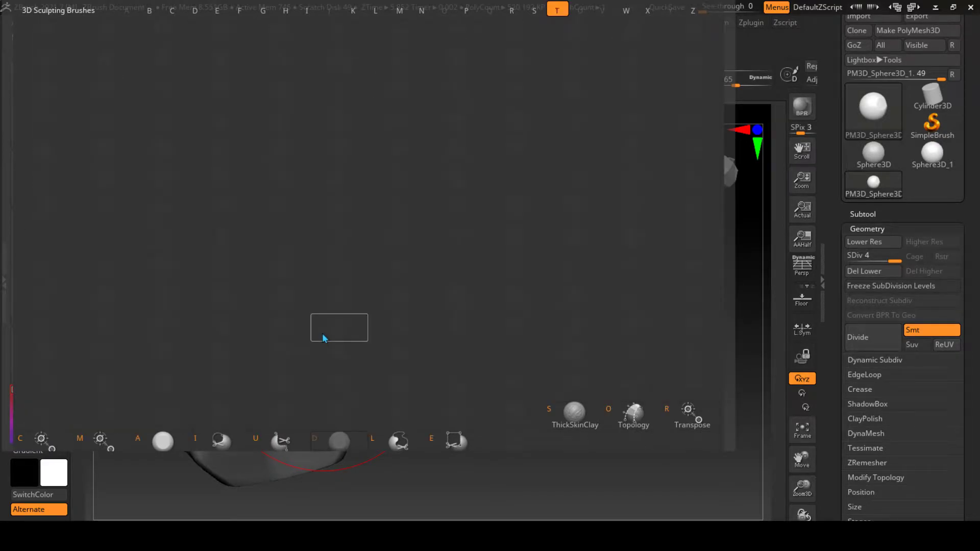
pyautogui.click(163, 440)
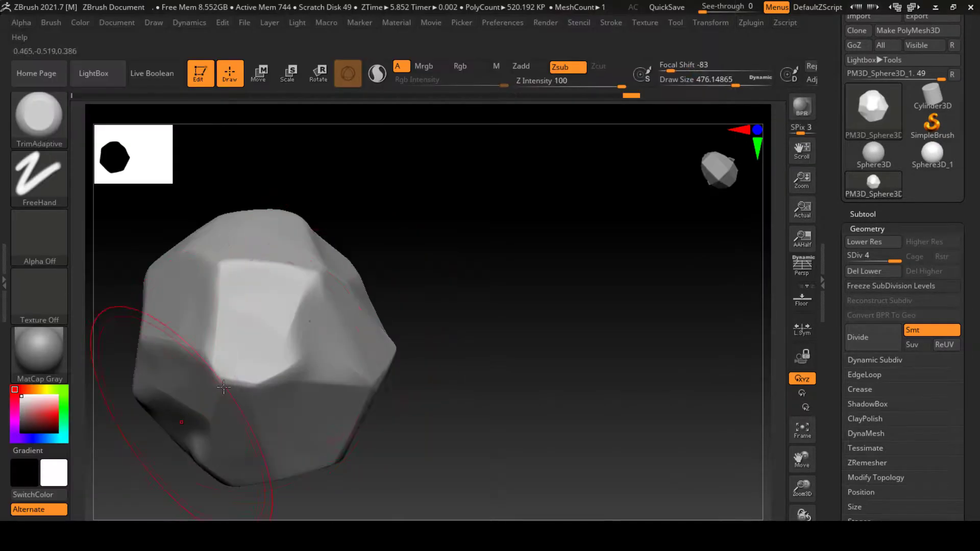
pyautogui.moveTo(319, 321); pyautogui.dragTo(306, 323)
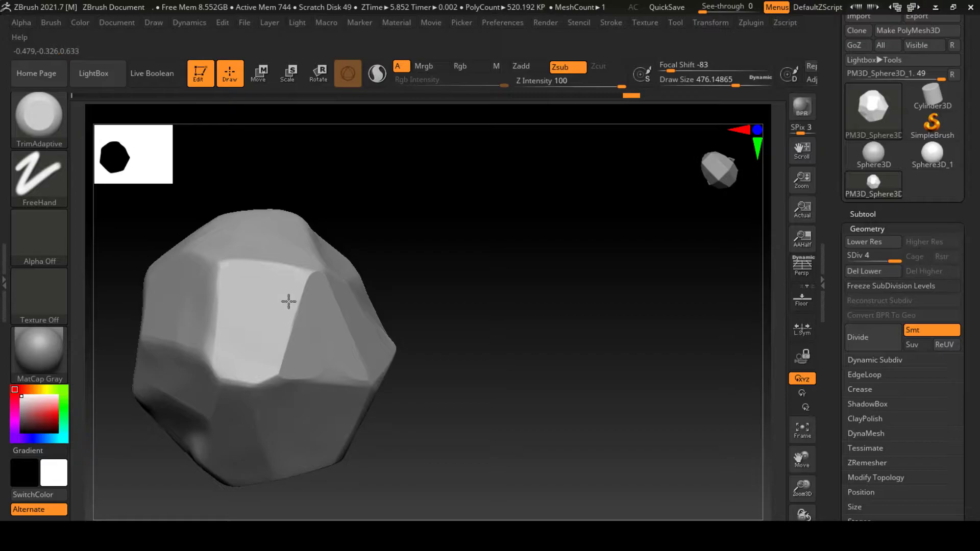
# Orbit the rock to inspect its facets from several sides and the top.
pyautogui.moveTo(340, 244); pyautogui.dragTo(312, 239)
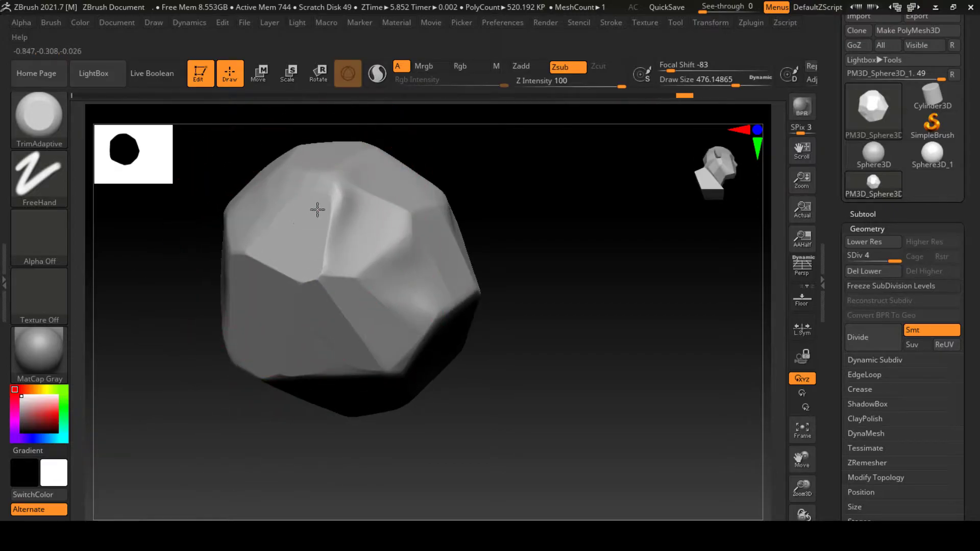
pyautogui.moveTo(405, 212)
pyautogui.mouseDown()
pyautogui.moveTo(430, 232)
pyautogui.moveTo(459, 225)
pyautogui.mouseUp()
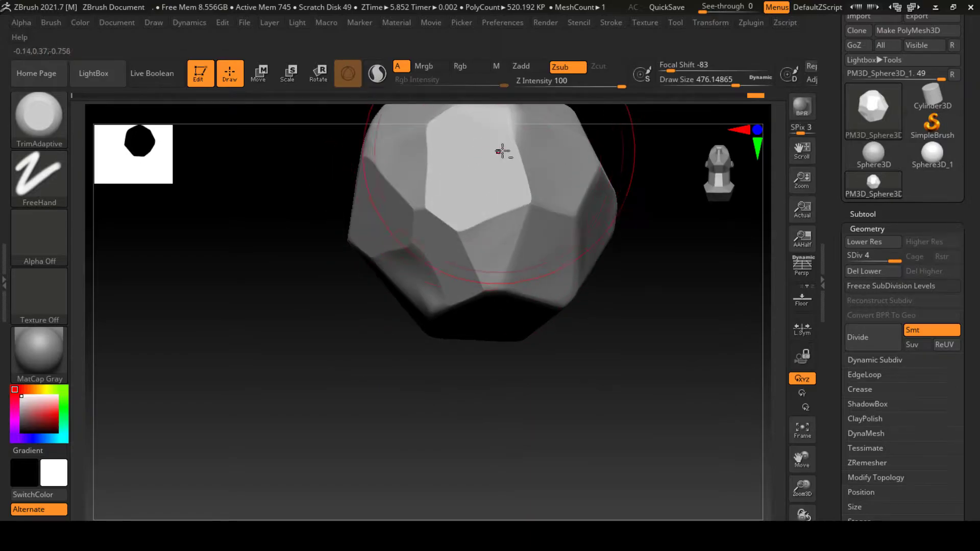
pyautogui.moveTo(503, 149)
pyautogui.mouseDown()
pyautogui.moveTo(485, 237)
pyautogui.moveTo(455, 263)
pyautogui.moveTo(419, 254)
pyautogui.mouseUp()
pyautogui.moveTo(418, 254)
pyautogui.mouseDown(button='right')
pyautogui.moveTo(404, 252)
pyautogui.moveTo(437, 282)
pyautogui.moveTo(398, 267)
pyautogui.moveTo(389, 211)
pyautogui.moveTo(373, 254)
pyautogui.moveTo(490, 275)
pyautogui.moveTo(465, 264)
pyautogui.moveTo(474, 265)
pyautogui.moveTo(489, 340)
pyautogui.moveTo(448, 279)
pyautogui.moveTo(422, 267)
pyautogui.mouseUp(button='right')
pyautogui.moveTo(517, 233)
pyautogui.mouseDown(button='right')
pyautogui.moveTo(513, 217)
pyautogui.moveTo(493, 231)
pyautogui.mouseUp(button='right')
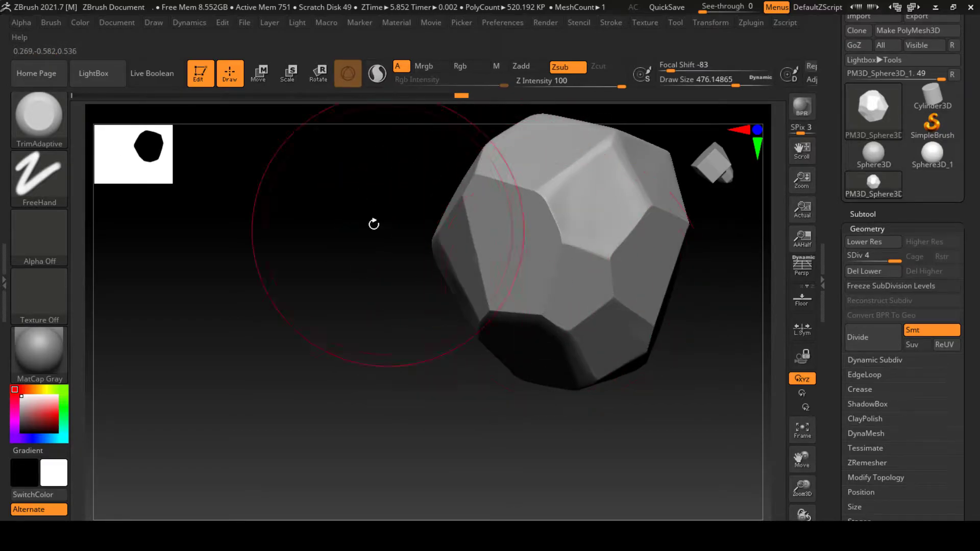
pyautogui.moveTo(373, 224)
pyautogui.mouseDown(button='right')
pyautogui.moveTo(541, 232)
pyautogui.moveTo(499, 266)
pyautogui.moveTo(454, 250)
pyautogui.moveTo(448, 234)
pyautogui.moveTo(505, 192)
pyautogui.moveTo(443, 334)
pyautogui.moveTo(462, 254)
pyautogui.moveTo(357, 317)
pyautogui.mouseUp(button='right')
# Roughen the rock's faces and upper faces with the Crumple brush.
pyautogui.press('b')
pyautogui.press('c')
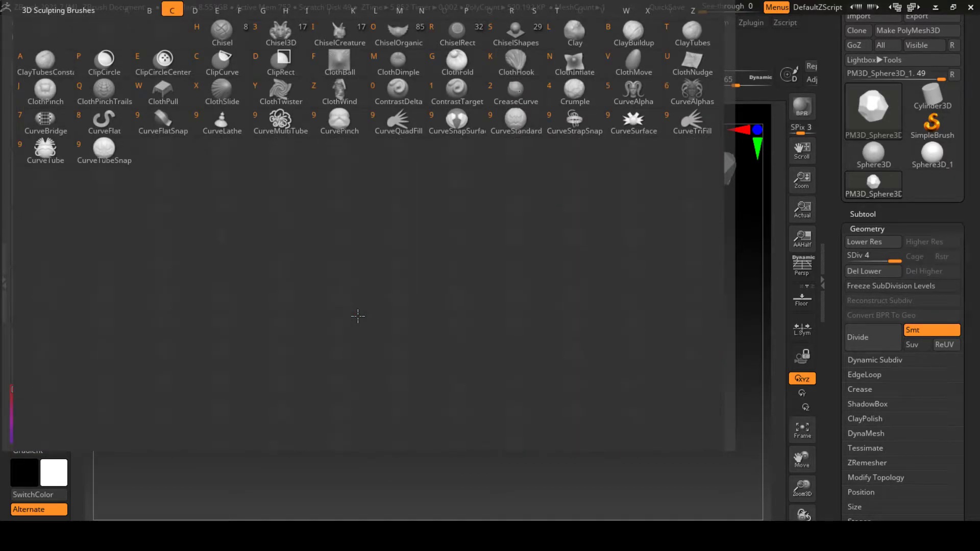
pyautogui.click(561, 96)
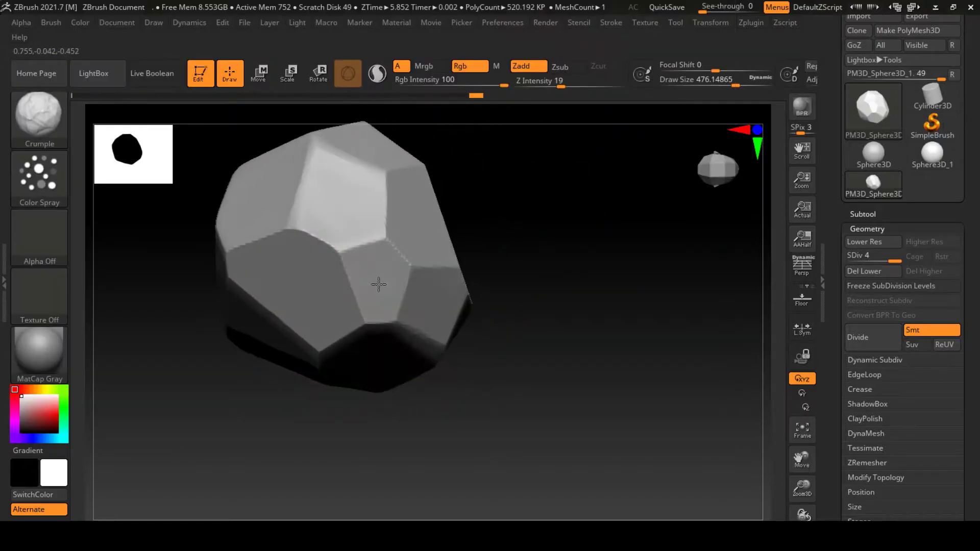
pyautogui.moveTo(348, 249)
pyautogui.mouseDown()
pyautogui.moveTo(337, 255)
pyautogui.moveTo(328, 236)
pyautogui.moveTo(366, 273)
pyautogui.moveTo(351, 302)
pyautogui.mouseUp()
pyautogui.moveTo(416, 241)
pyautogui.mouseDown(button='right')
pyautogui.moveTo(415, 280)
pyautogui.moveTo(419, 229)
pyautogui.mouseUp(button='right')
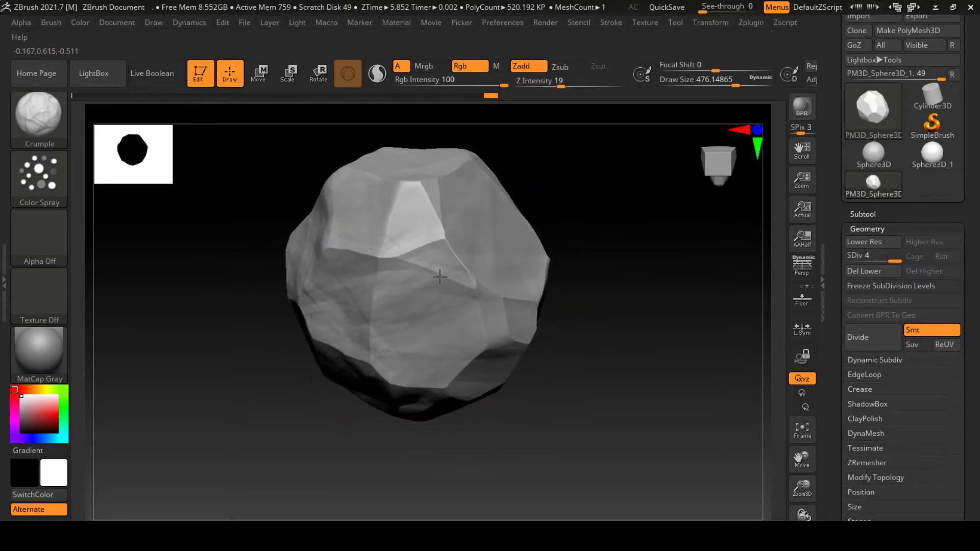
pyautogui.moveTo(395, 249)
pyautogui.mouseDown()
pyautogui.moveTo(394, 218)
pyautogui.moveTo(469, 265)
pyautogui.mouseUp()
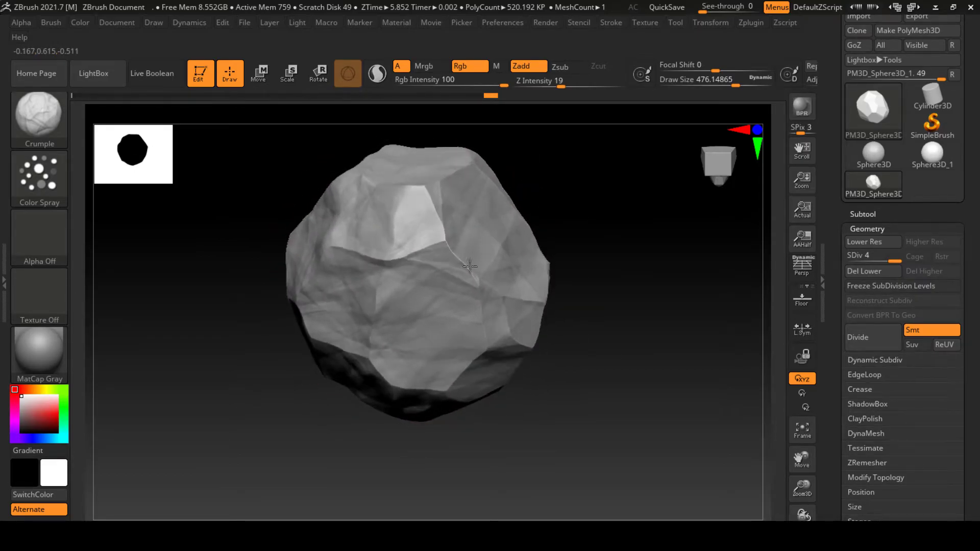
# Inspect the crumpled rock from several angles and expand the Tool > Surface settings.
pyautogui.moveTo(499, 256)
pyautogui.mouseDown(button='right')
pyautogui.moveTo(466, 237)
pyautogui.moveTo(495, 377)
pyautogui.mouseUp(button='right')
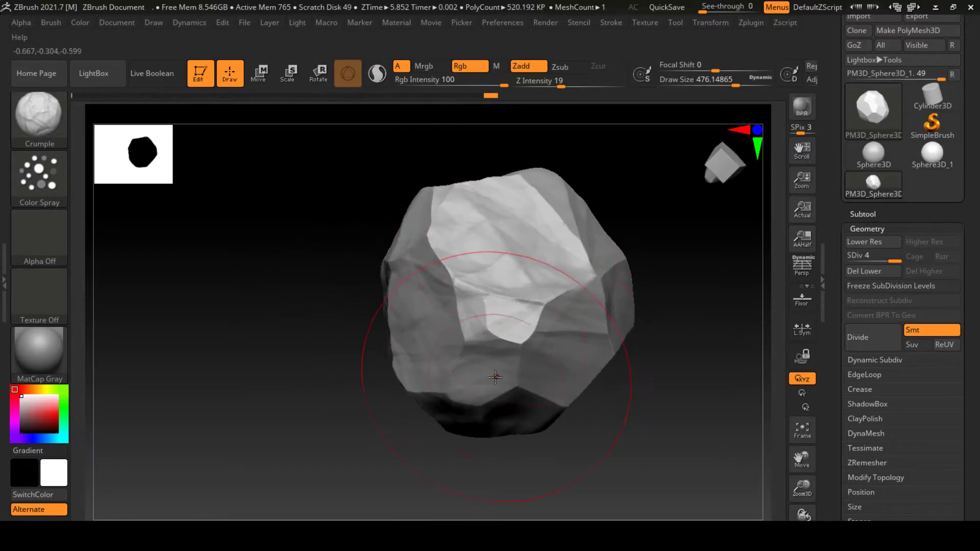
pyautogui.moveTo(512, 285); pyautogui.dragTo(568, 310, button='right')
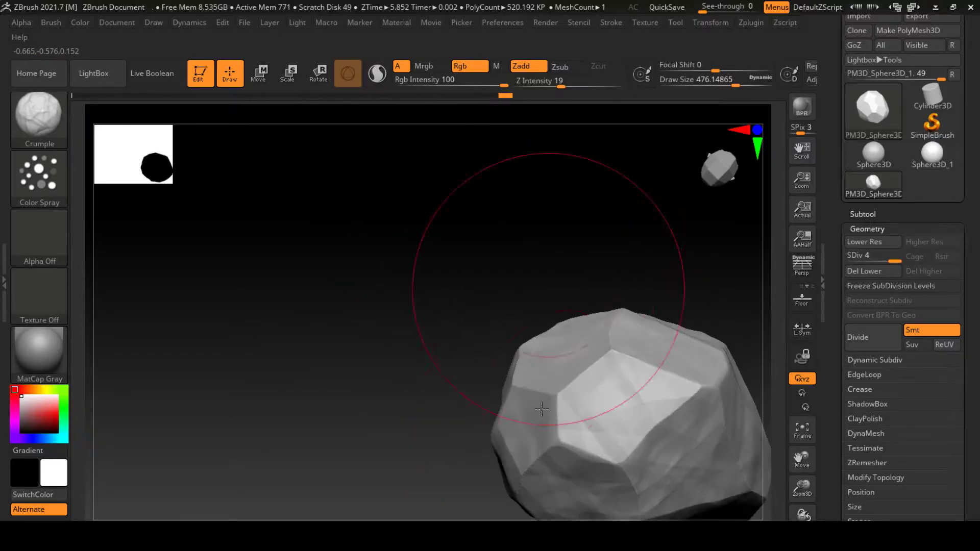
pyautogui.moveTo(561, 378)
pyautogui.mouseDown(button='right')
pyautogui.moveTo(433, 277)
pyautogui.moveTo(431, 306)
pyautogui.moveTo(411, 286)
pyautogui.moveTo(444, 321)
pyautogui.moveTo(459, 276)
pyautogui.moveTo(402, 356)
pyautogui.moveTo(357, 337)
pyautogui.moveTo(361, 353)
pyautogui.mouseUp(button='right')
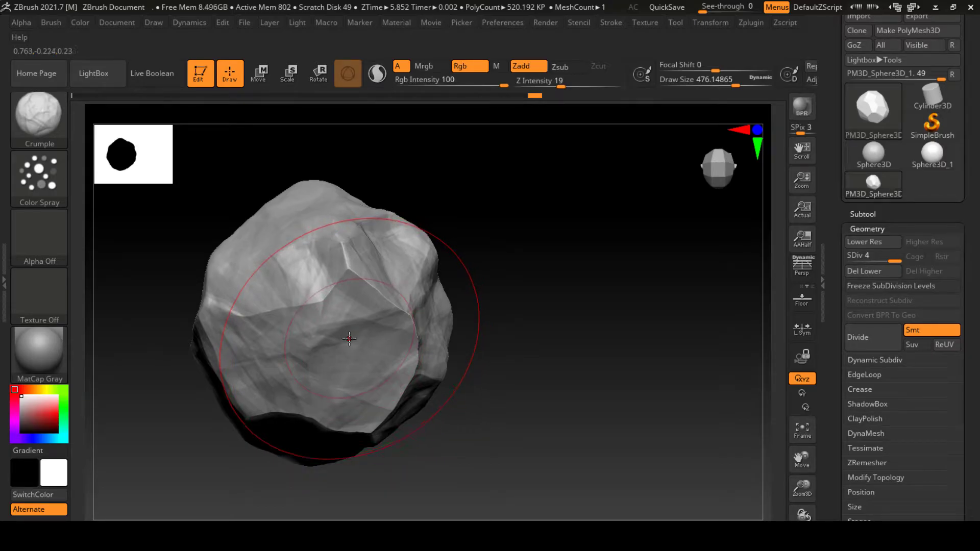
pyautogui.moveTo(349, 339)
pyautogui.mouseDown(button='right')
pyautogui.moveTo(330, 306)
pyautogui.moveTo(408, 363)
pyautogui.mouseUp(button='right')
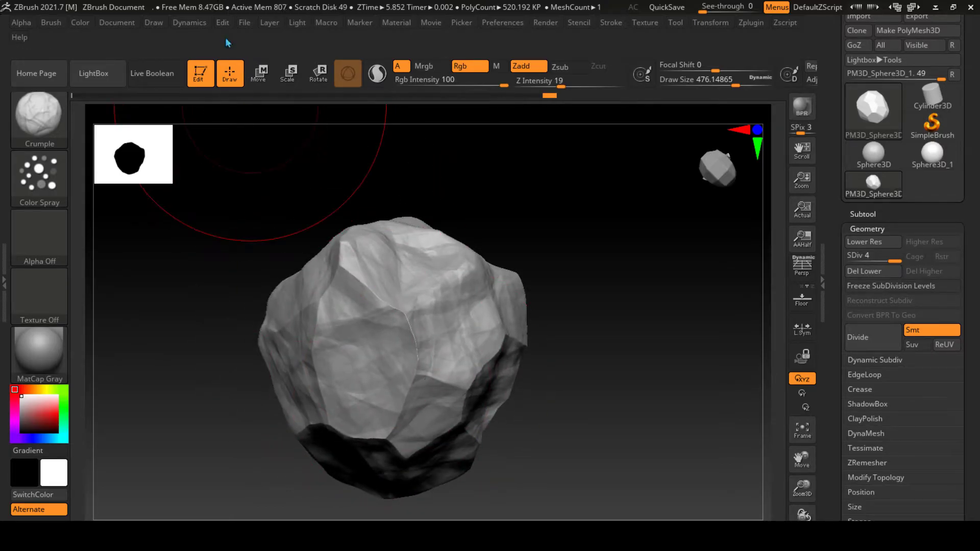
pyautogui.moveTo(464, 345); pyautogui.dragTo(432, 358, button='right')
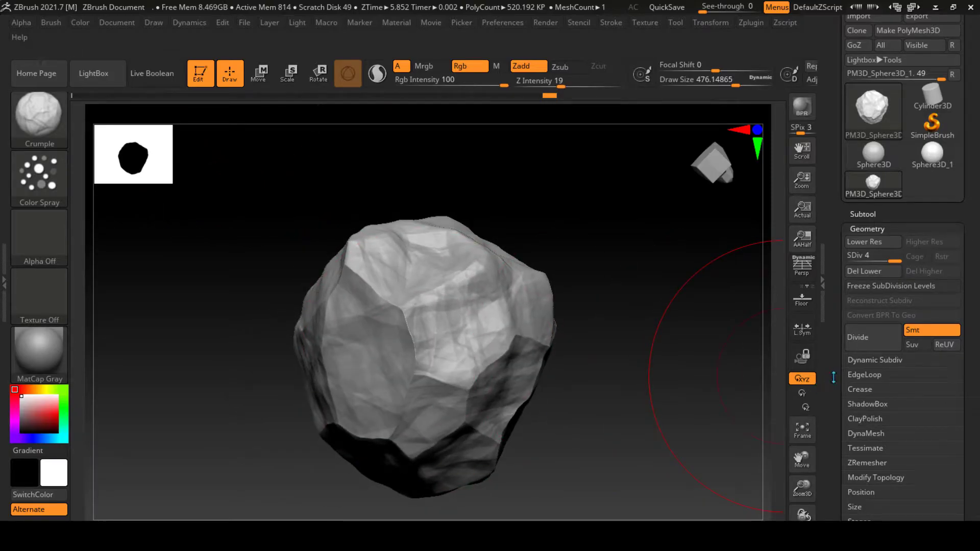
pyautogui.moveTo(834, 378); pyautogui.dragTo(835, 314)
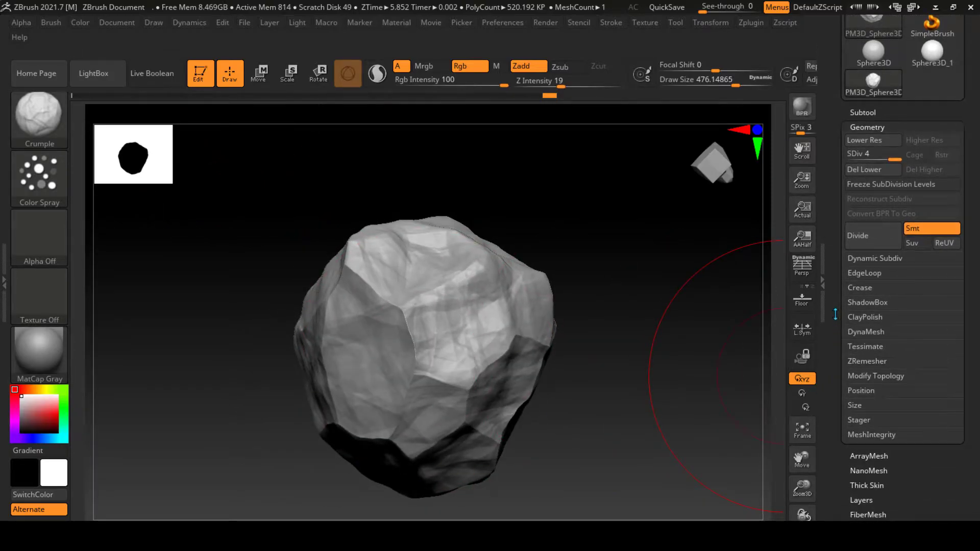
pyautogui.moveTo(835, 314); pyautogui.dragTo(840, 266)
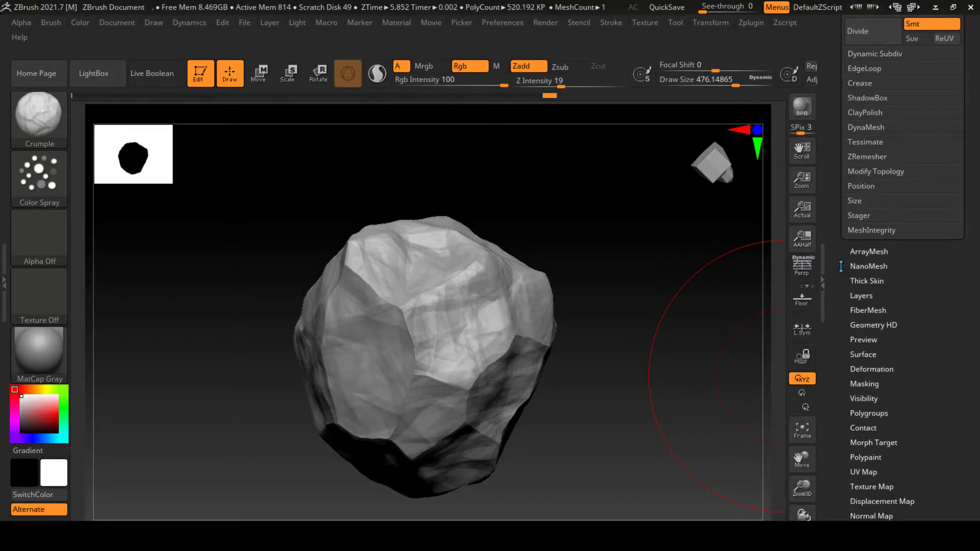
pyautogui.click(868, 354)
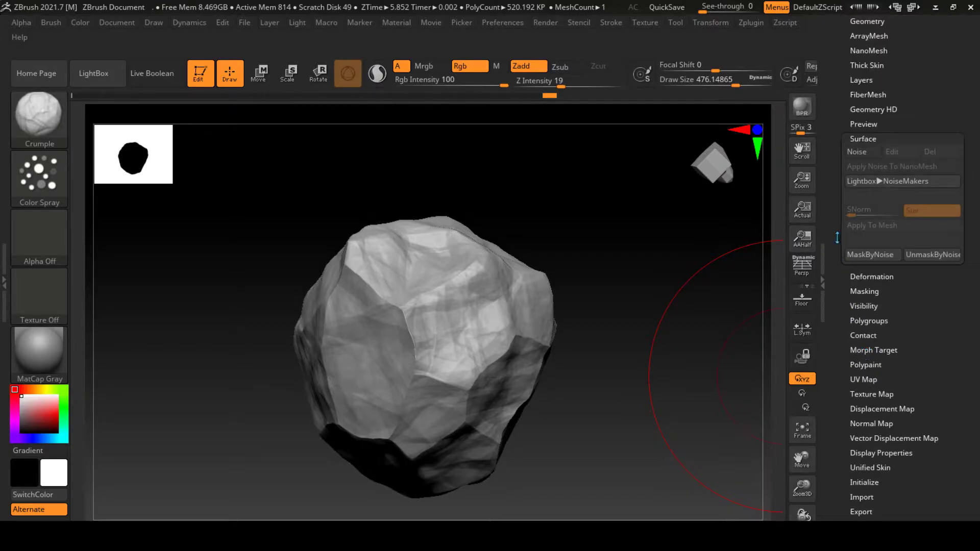
# Apply NoiseMaker surface noise at Noise Scale 6.65484, then orbit to review it.
pyautogui.click(855, 152)
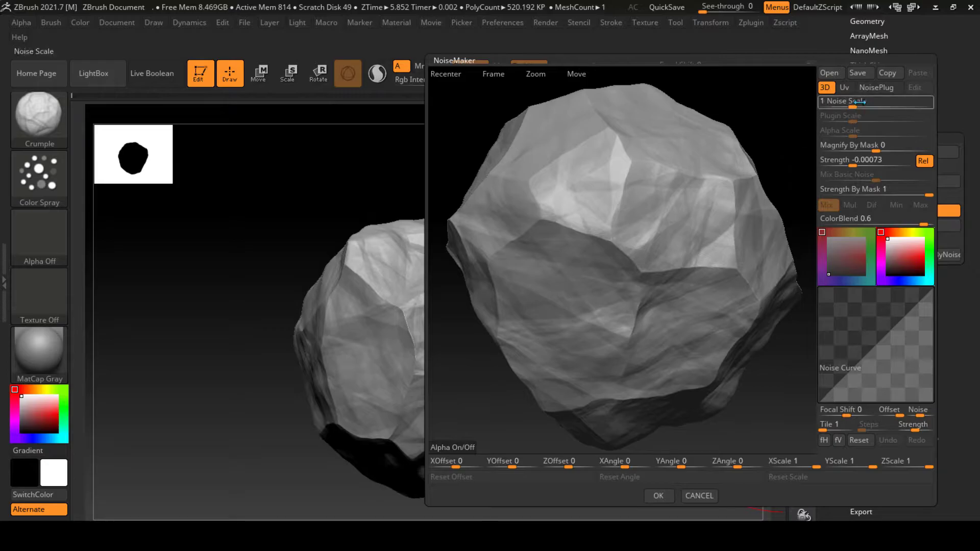
pyautogui.moveTo(863, 104); pyautogui.dragTo(867, 104)
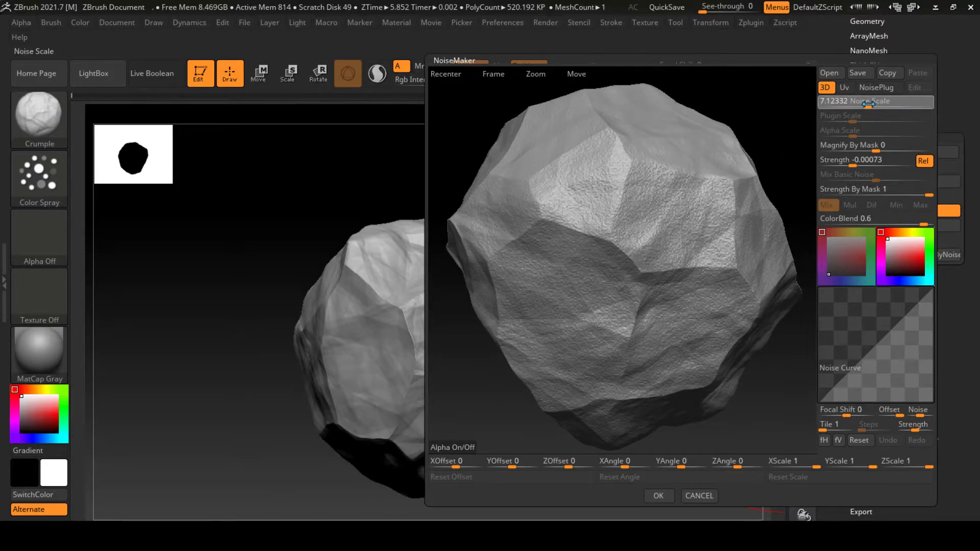
pyautogui.click(867, 104)
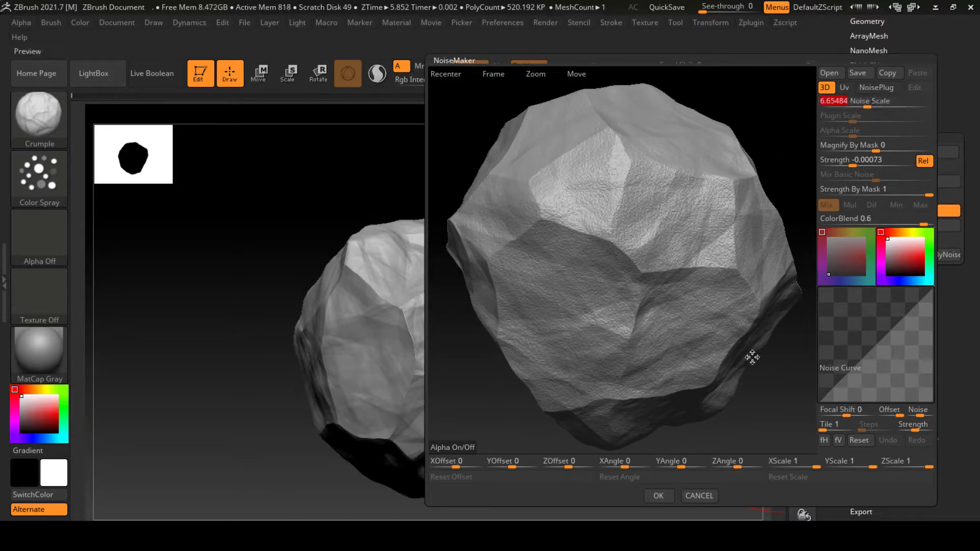
pyautogui.click(658, 495)
pyautogui.moveTo(568, 431)
pyautogui.mouseDown()
pyautogui.moveTo(503, 375)
pyautogui.moveTo(407, 424)
pyautogui.moveTo(438, 357)
pyautogui.moveTo(419, 355)
pyautogui.mouseUp()
pyautogui.scroll(3, 836, 162)
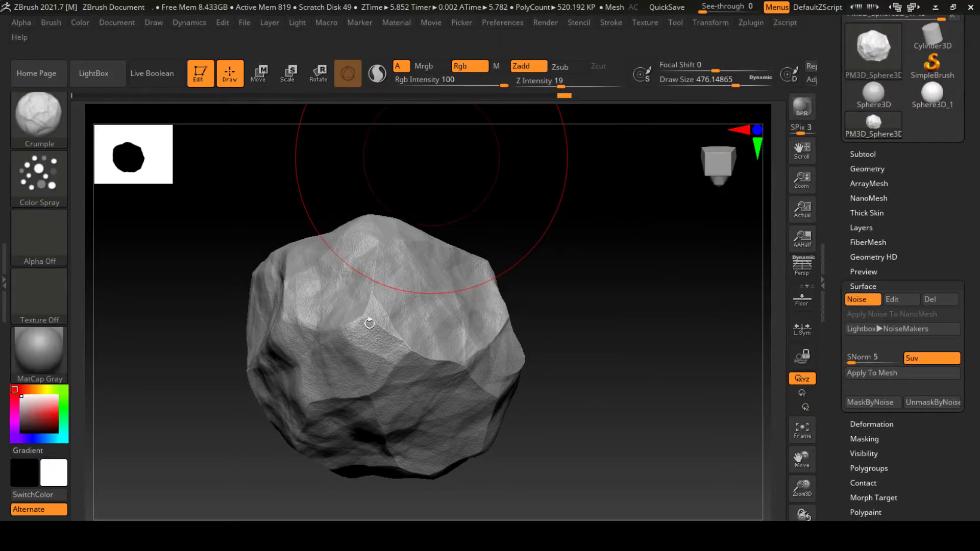
pyautogui.moveTo(370, 324)
pyautogui.mouseDown()
pyautogui.moveTo(513, 335)
pyautogui.moveTo(384, 332)
pyautogui.moveTo(536, 296)
pyautogui.mouseUp()
pyautogui.scroll(3, 956, 72)
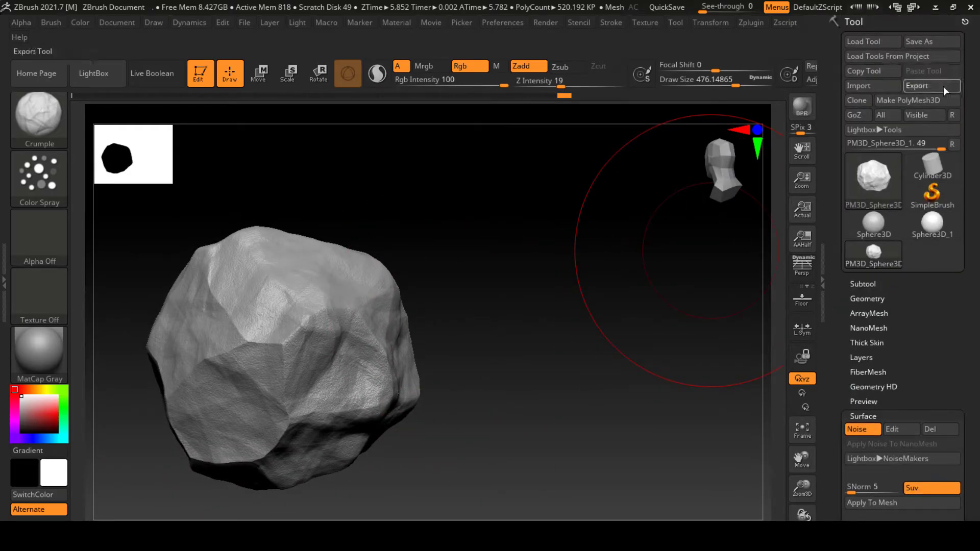
pyautogui.click(943, 87)
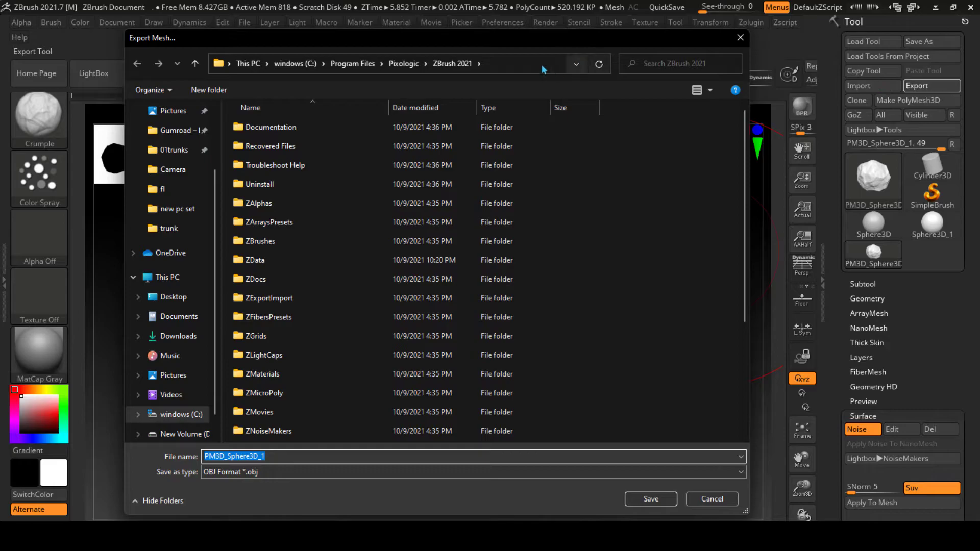
pyautogui.click(519, 62)
pyautogui.rightClick(519, 62)
pyautogui.click(549, 102)
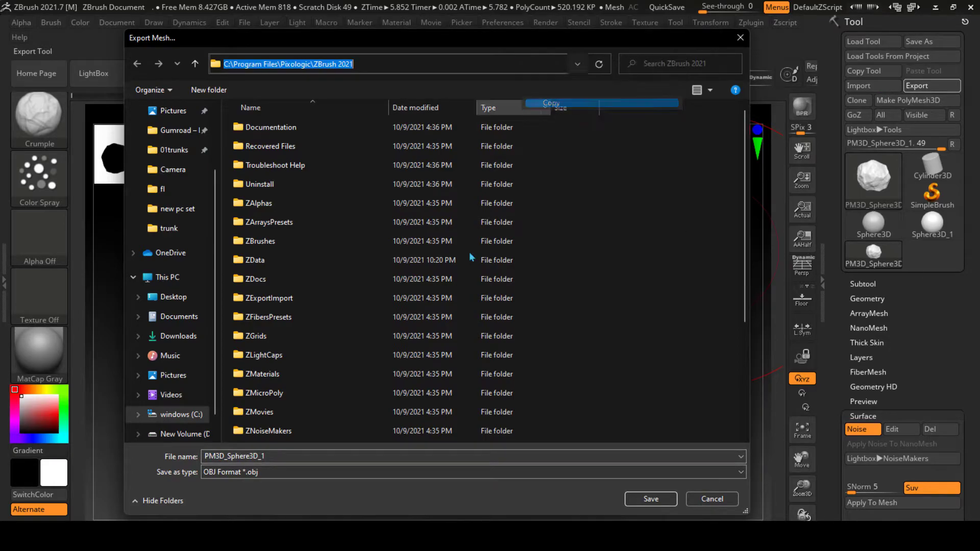
pyautogui.click(307, 451)
pyautogui.write('high res')
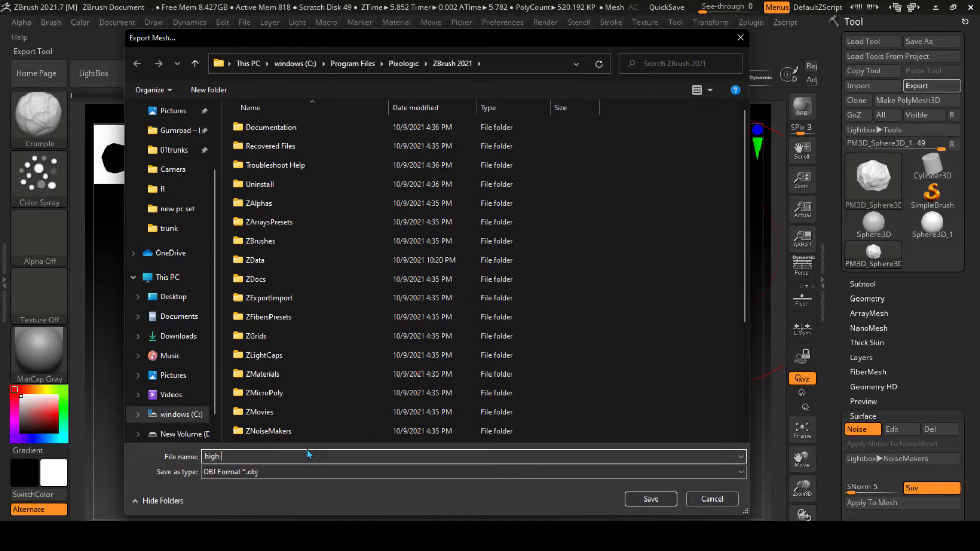
pyautogui.write(' stin')
pyautogui.press('BackSpace')
pyautogui.write('one')
pyautogui.press('Return')
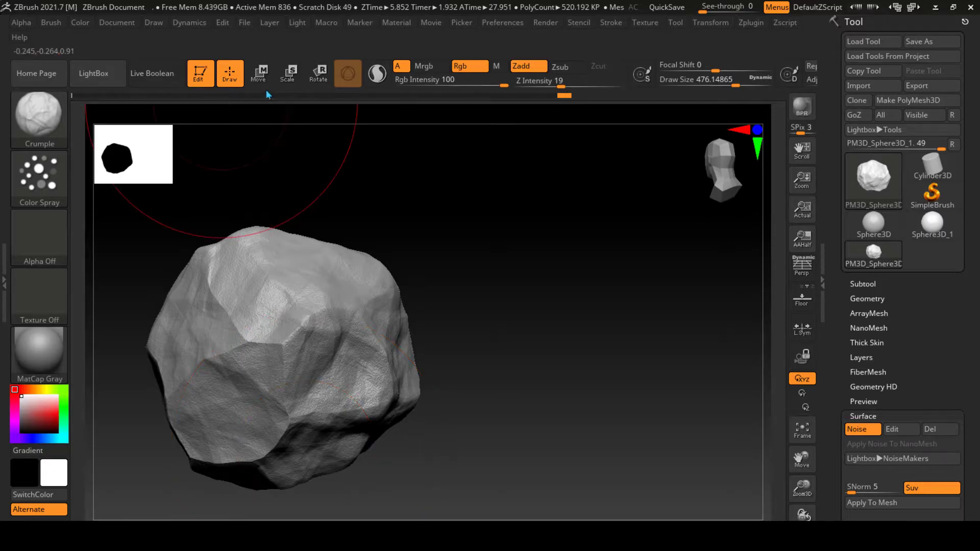
pyautogui.moveTo(372, 278)
pyautogui.mouseDown()
pyautogui.moveTo(340, 265)
pyautogui.moveTo(353, 298)
pyautogui.moveTo(696, 236)
pyautogui.mouseUp()
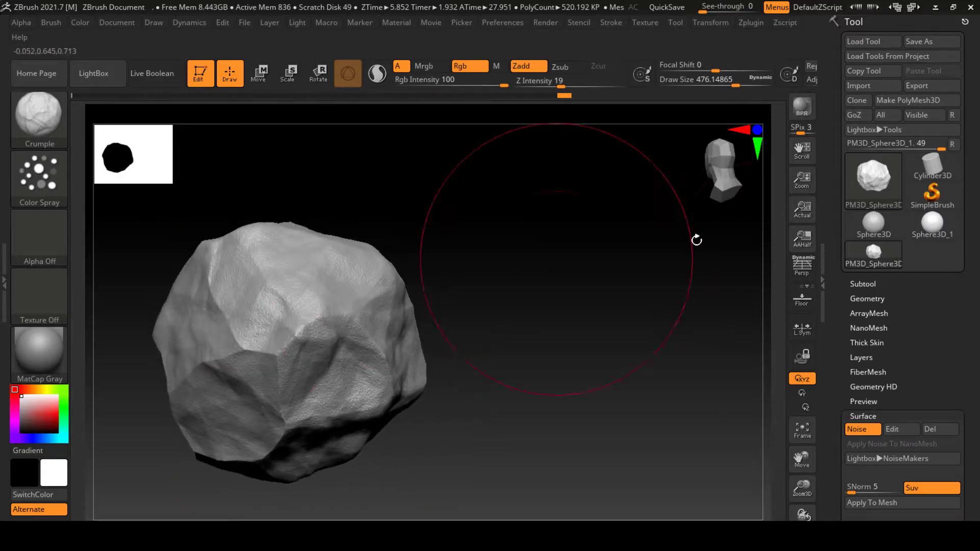
pyautogui.moveTo(664, 286)
pyautogui.mouseDown()
pyautogui.moveTo(528, 309)
pyautogui.moveTo(755, 286)
pyautogui.mouseUp()
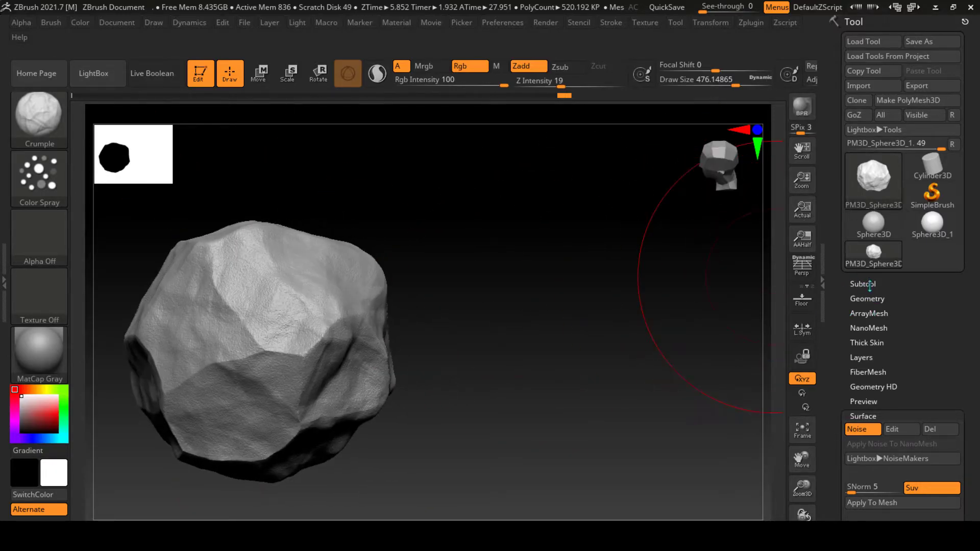
# Drop to the lowest SDiv and delete lower and higher levels, leaving 8,192 polygons.
pyautogui.click(867, 299)
pyautogui.moveTo(890, 259); pyautogui.dragTo(865, 259)
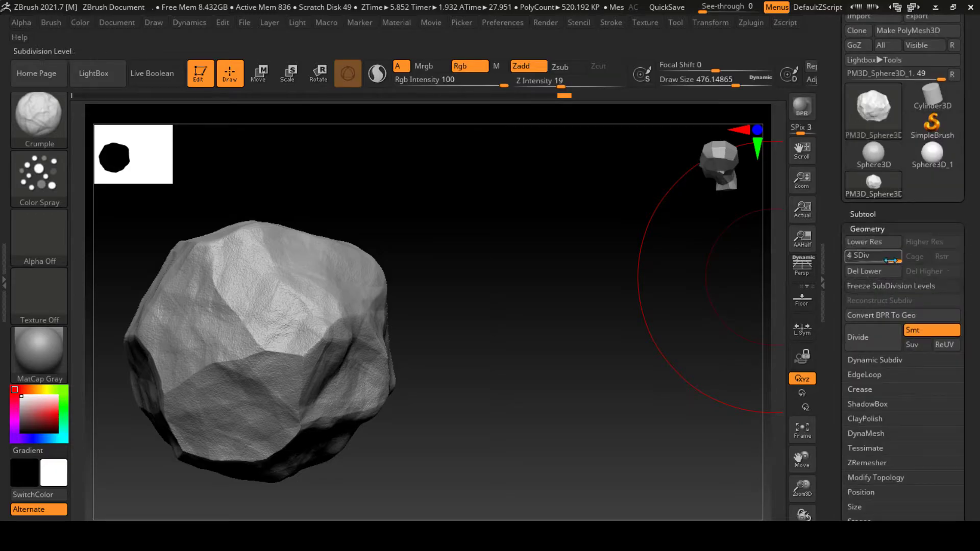
pyautogui.click(870, 270)
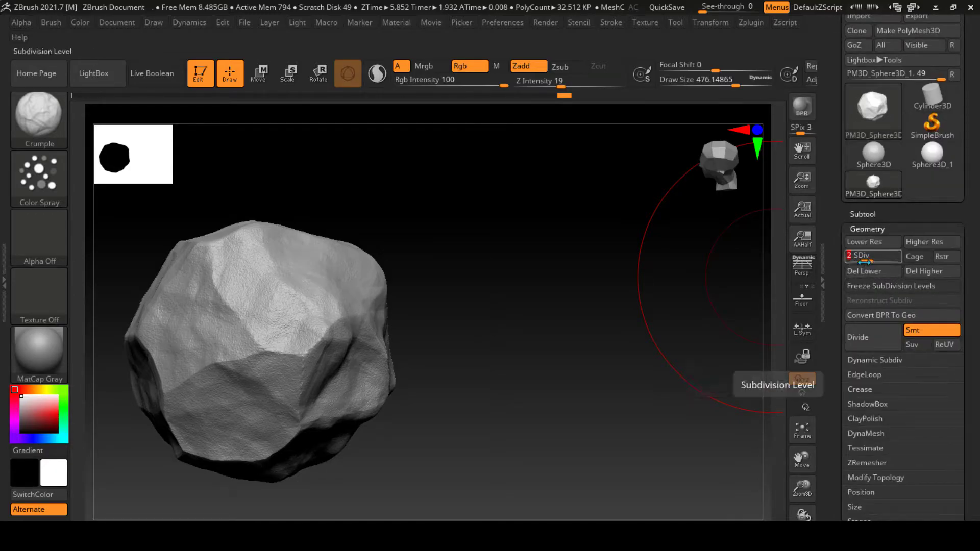
pyautogui.hotkey('shift', 'f')
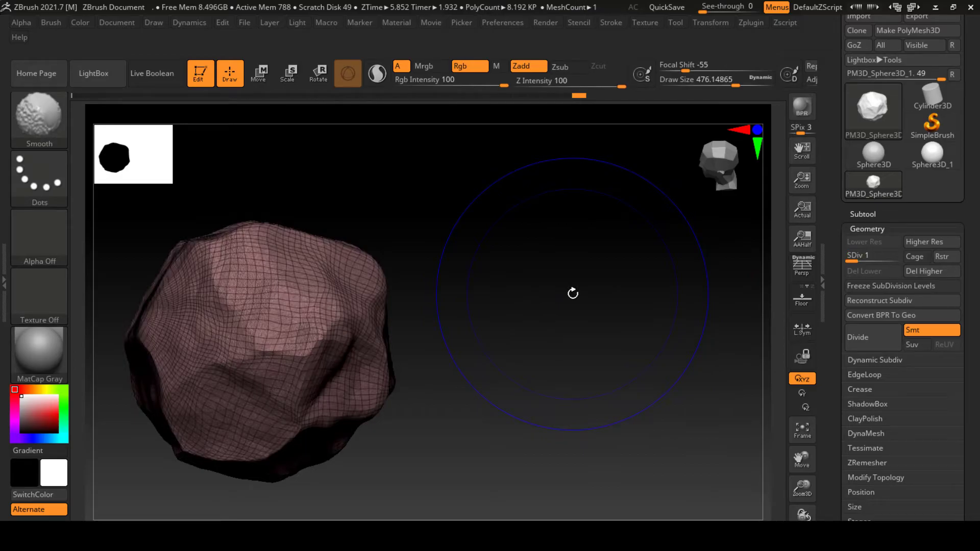
pyautogui.hotkey('shift', 'f')
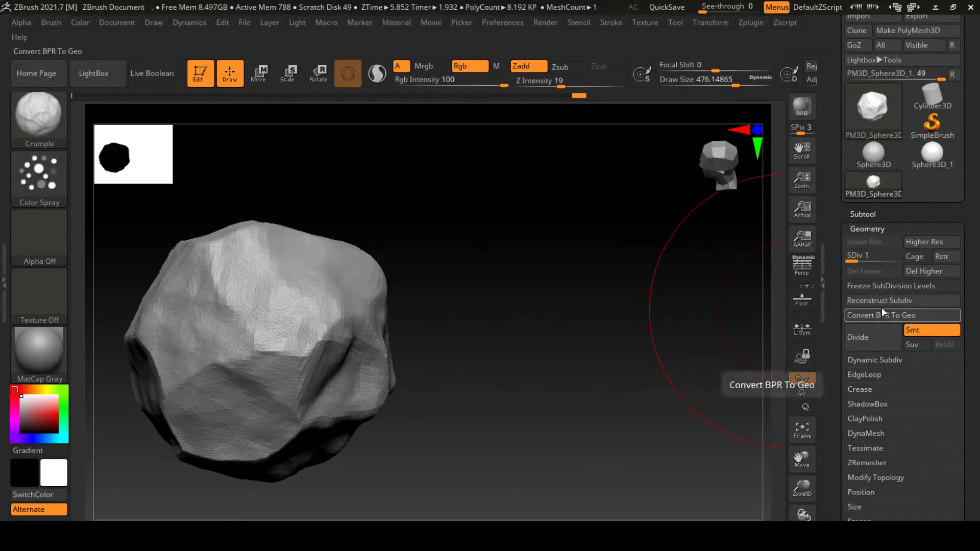
pyautogui.click(922, 271)
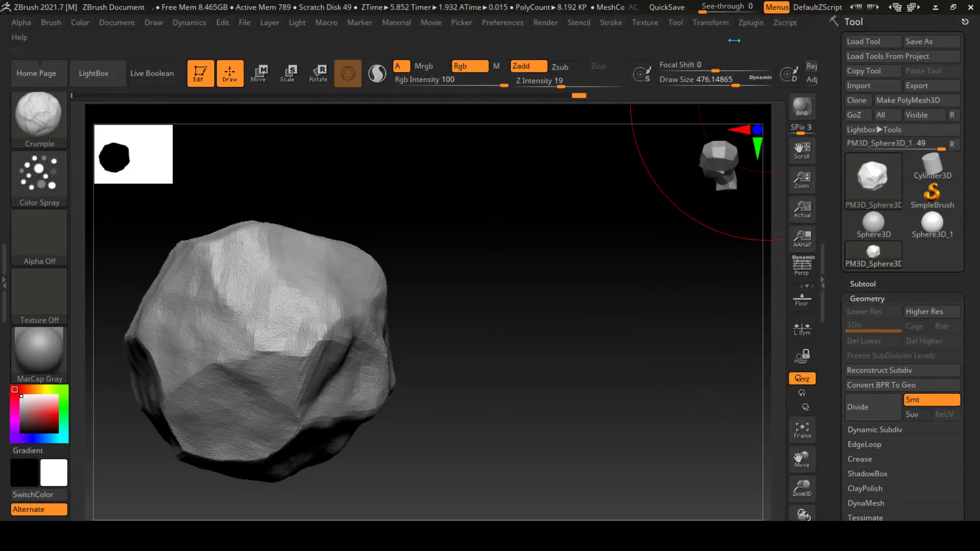
# Unwrap the low-poly rock's UVs into a single island with UV Master.
pyautogui.click(749, 23)
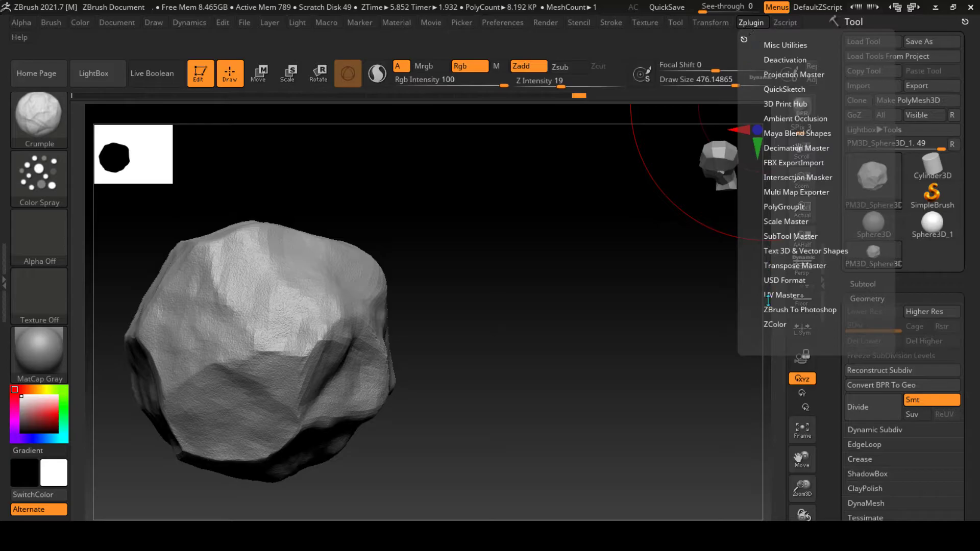
pyautogui.click(773, 295)
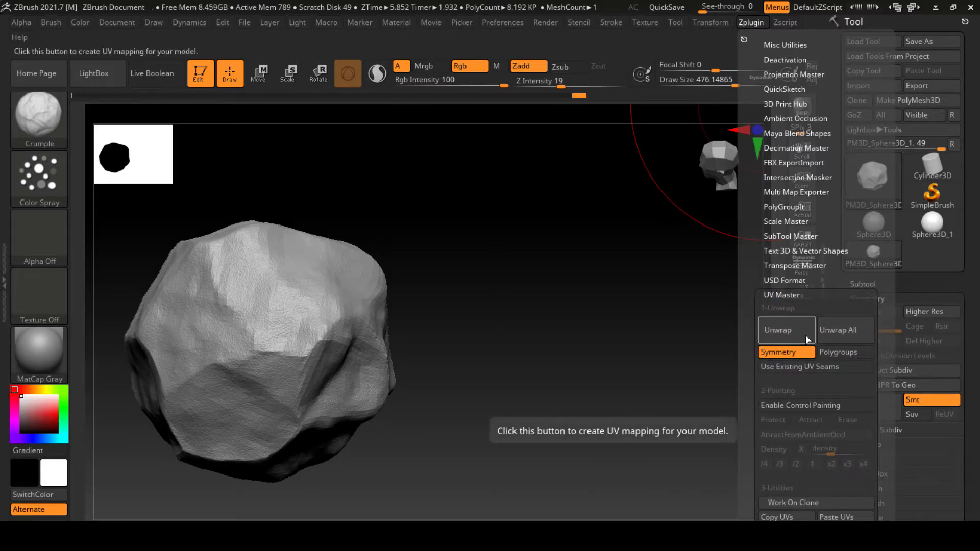
pyautogui.click(825, 336)
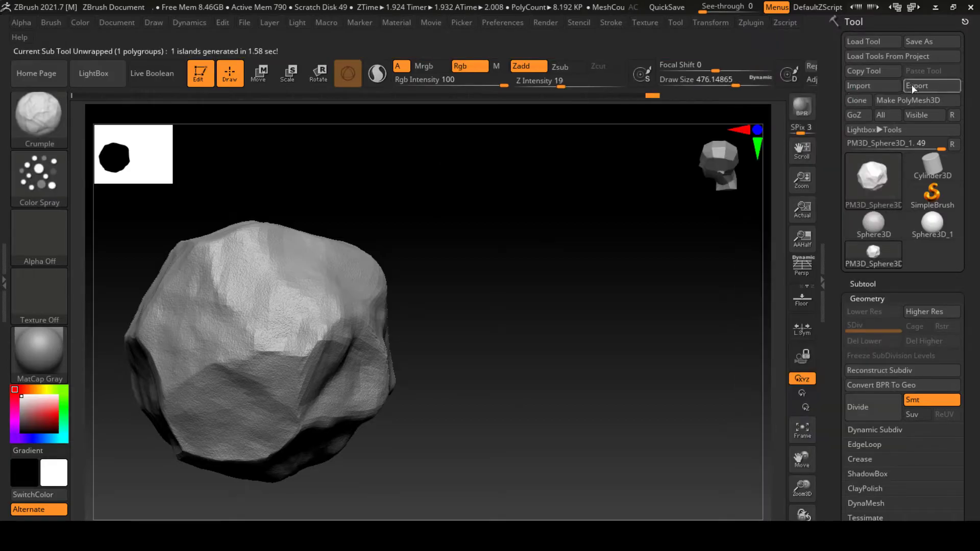
# Export the low-resolution rock as an OBJ file named 'low res stone'.
pyautogui.click(912, 87)
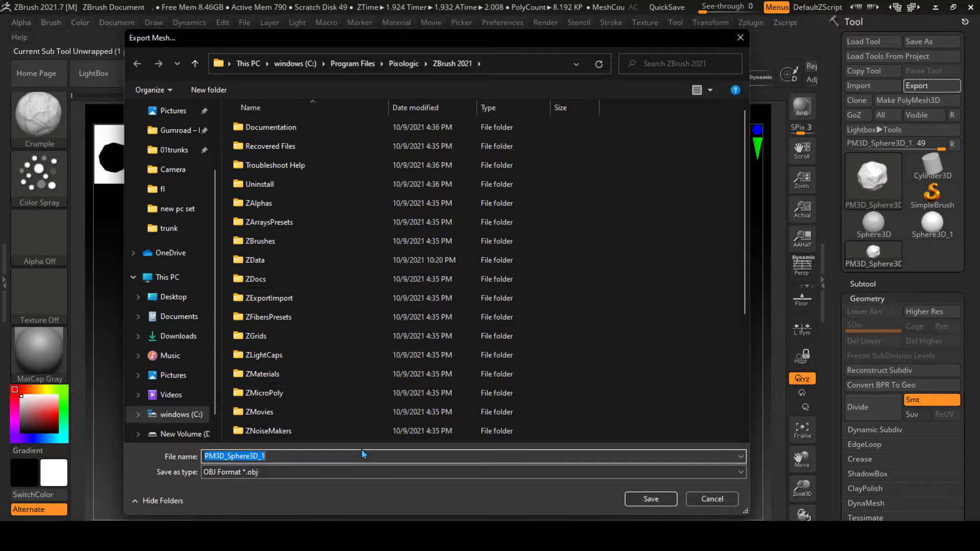
pyautogui.write('low res t')
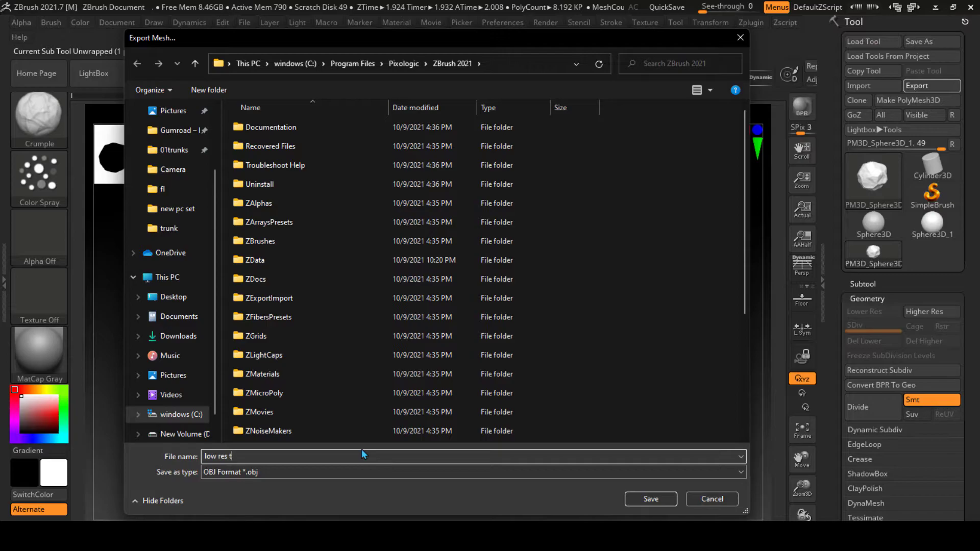
pyautogui.write('on')
pyautogui.press('BackSpace')
pyautogui.press('BackSpace')
pyautogui.press('BackSpace')
pyautogui.write('stone')
pyautogui.press('Return')
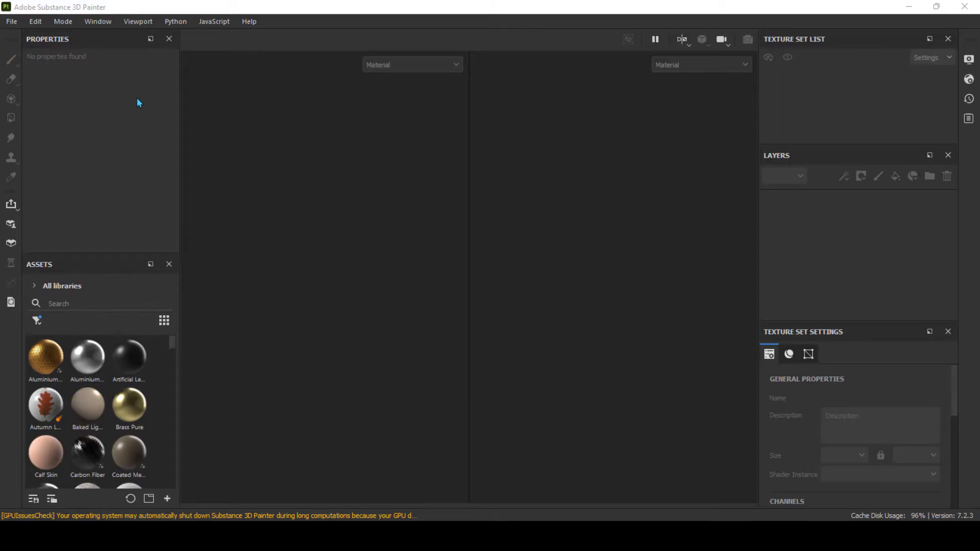
# Create a new Substance 3D Painter project from the low res stone.obj mesh.
pyautogui.click(11, 20)
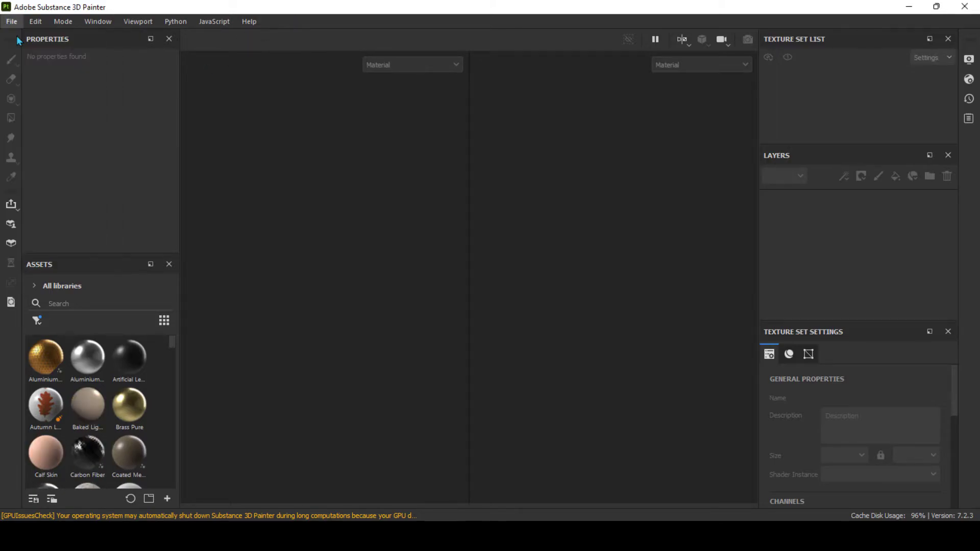
pyautogui.click(633, 96)
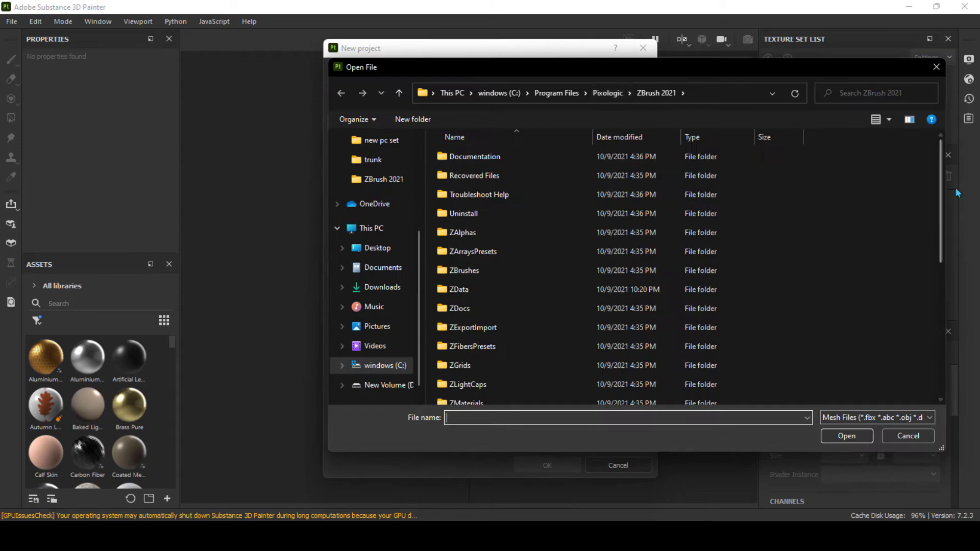
pyautogui.scroll(-5, 817, 224)
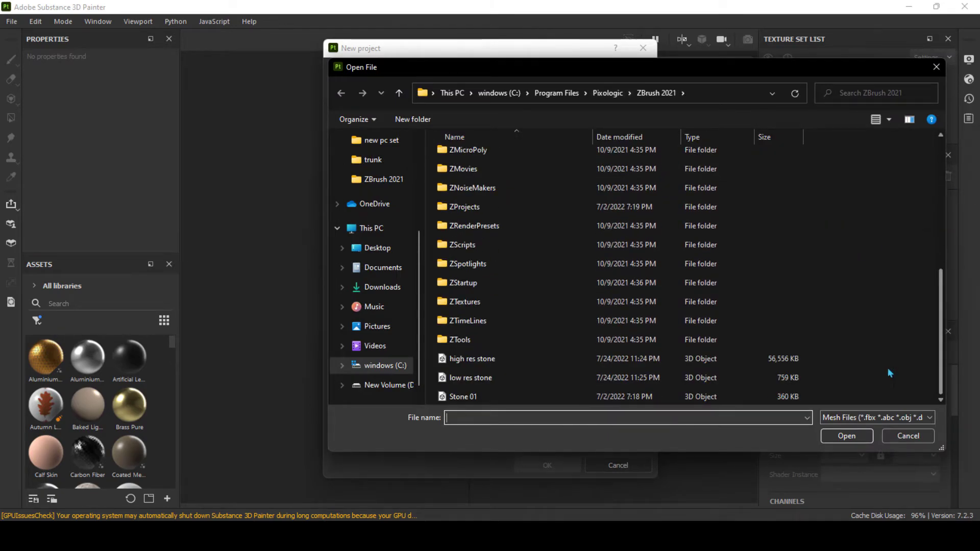
pyautogui.doubleClick(468, 378)
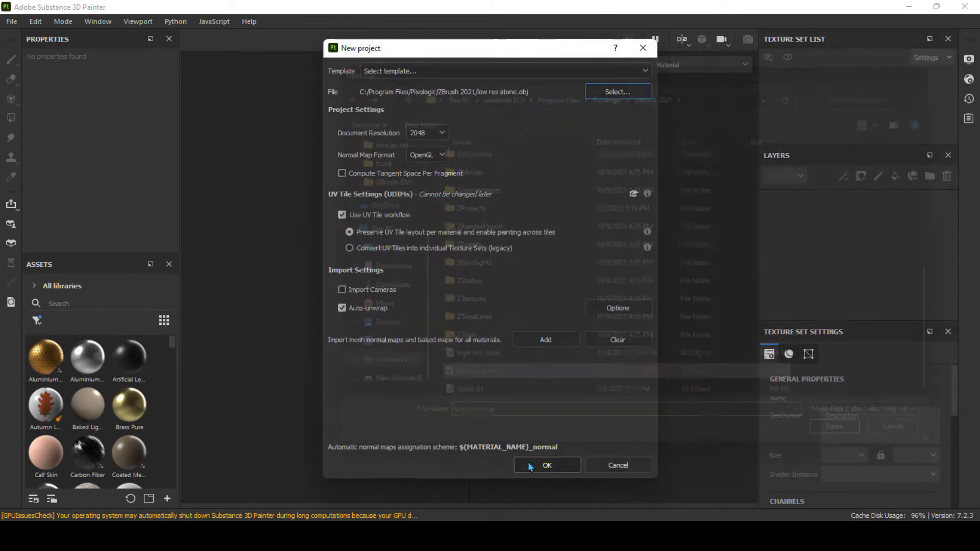
pyautogui.click(527, 459)
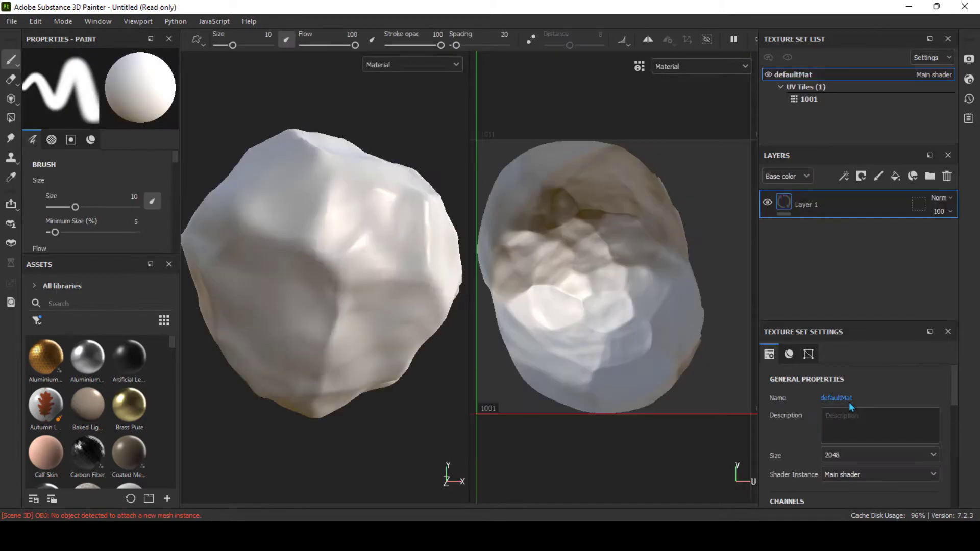
# Rename the rock's texture set to 'stone 2'.
pyautogui.scroll(3, 249, 328)
pyautogui.keyDown('alt'); pyautogui.moveTo(249, 328); pyautogui.dragTo(350, 305); pyautogui.keyUp('alt')
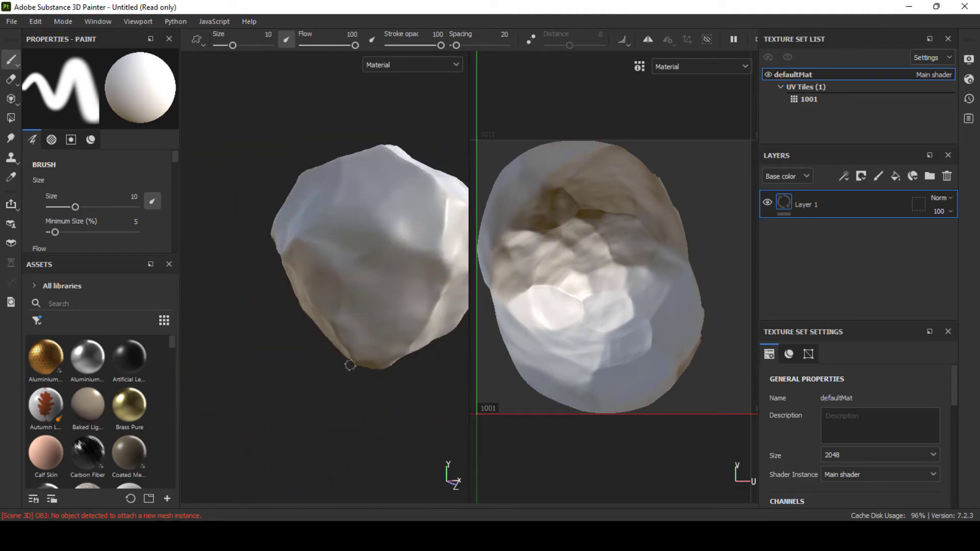
pyautogui.keyDown('alt'); pyautogui.moveTo(350, 304); pyautogui.dragTo(332, 383); pyautogui.keyUp('alt')
pyautogui.doubleClick(844, 398)
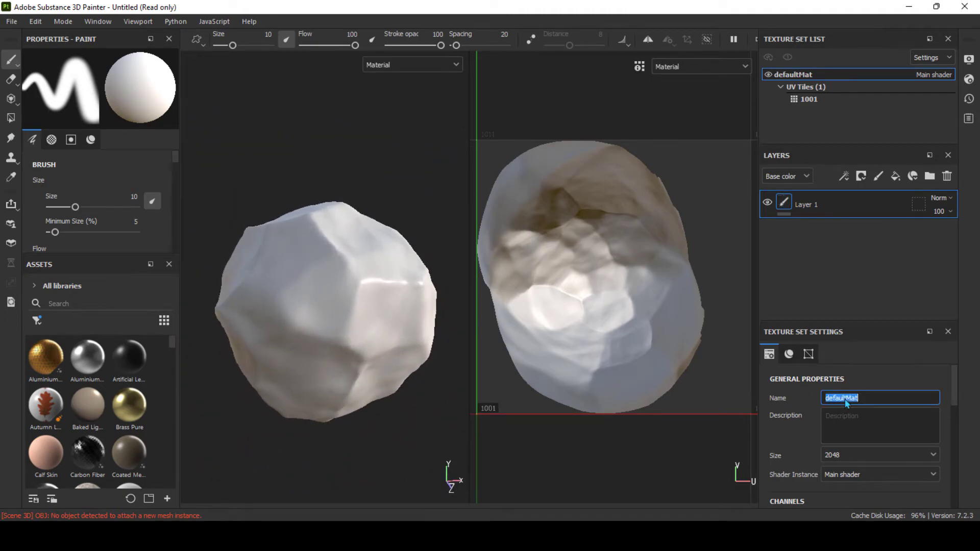
pyautogui.write('stone 2')
pyautogui.press('Tab')
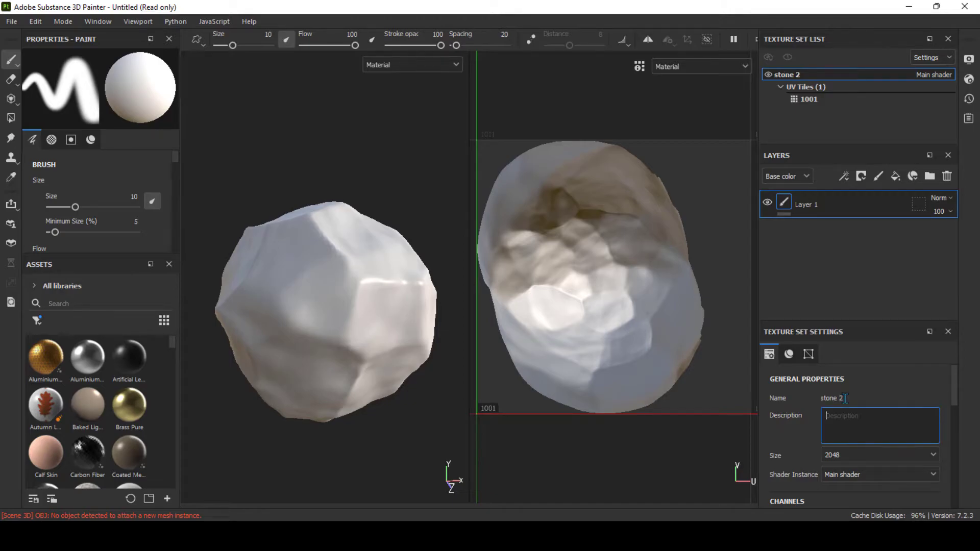
# Scroll down Texture Set Settings and bring up the Bake Mesh Maps settings.
pyautogui.scroll(-3, 816, 437)
pyautogui.scroll(-3, 819, 436)
pyautogui.scroll(-2, 825, 436)
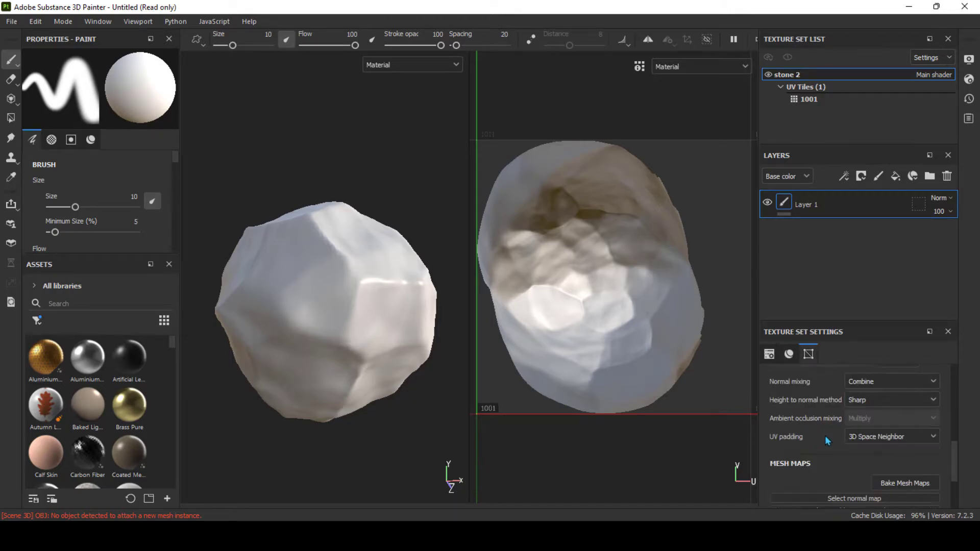
pyautogui.click(905, 482)
# Bake mesh maps at 2048 with 'high res stone' as the high-poly mesh, then dismiss the report.
pyautogui.click(465, 98)
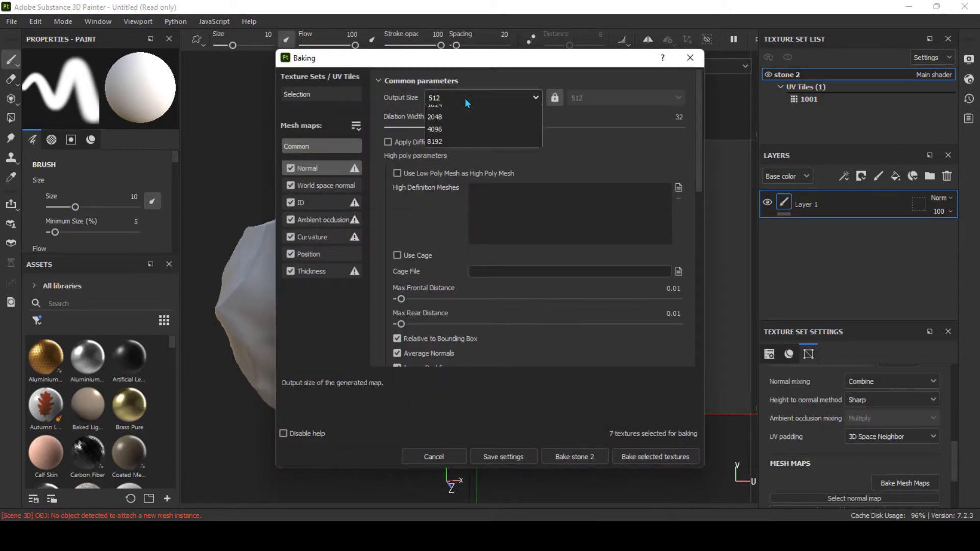
pyautogui.click(447, 188)
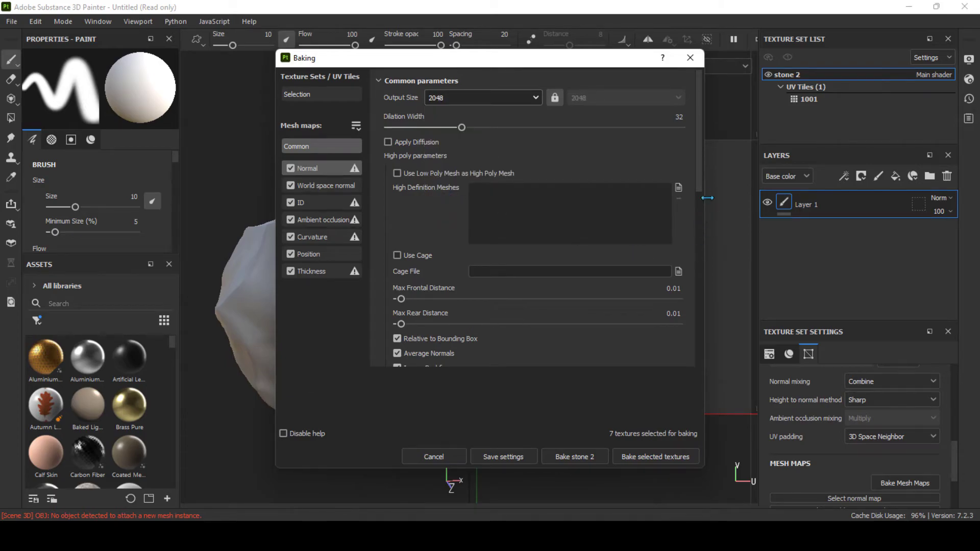
pyautogui.click(679, 187)
pyautogui.scroll(-5, 459, 390)
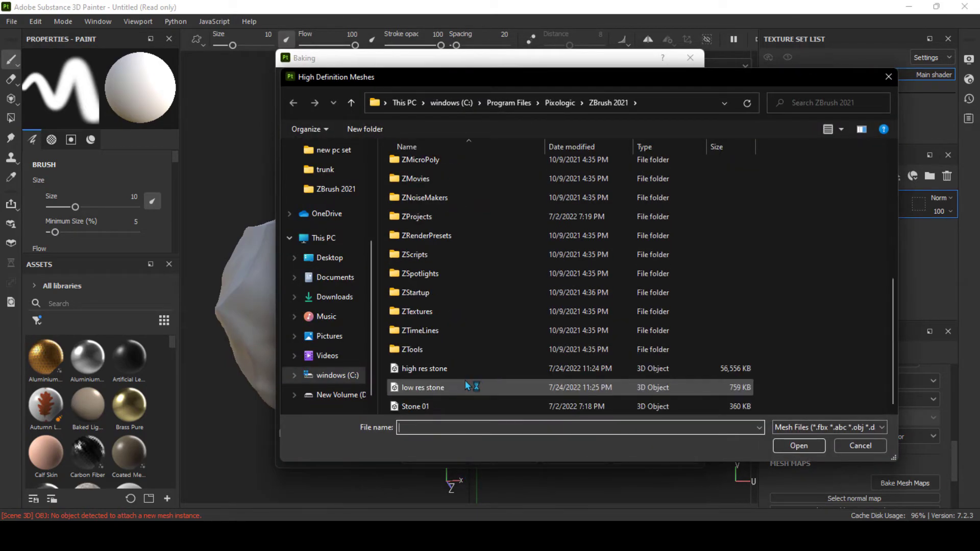
pyautogui.click(435, 369)
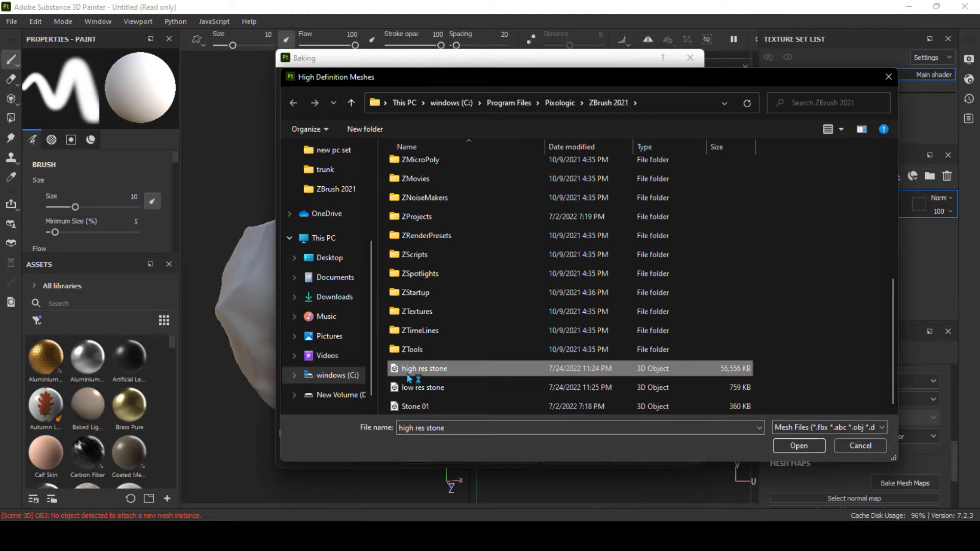
pyautogui.doubleClick(415, 375)
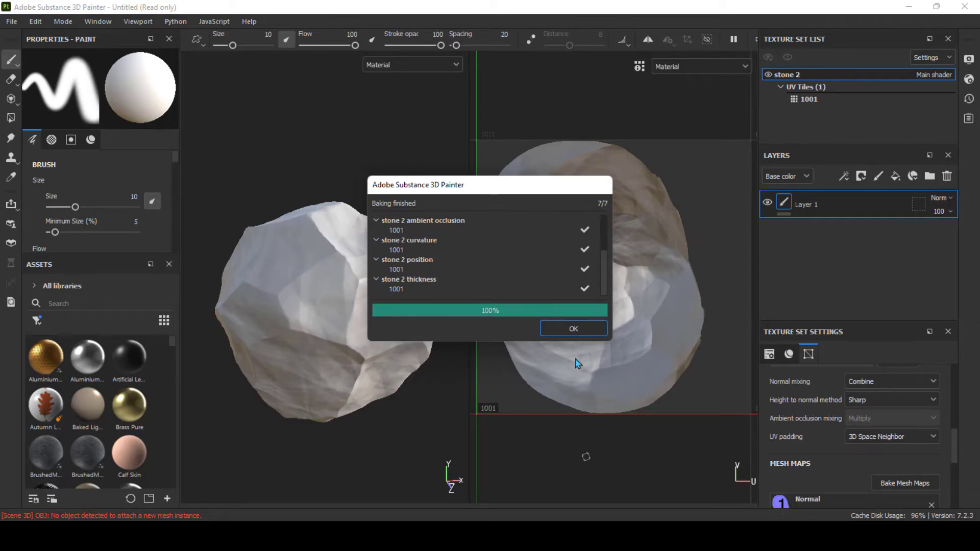
pyautogui.click(572, 329)
pyautogui.moveTo(270, 338)
pyautogui.keyDown('alt'); pyautogui.mouseDown()
pyautogui.moveTo(330, 355)
pyautogui.moveTo(263, 431)
pyautogui.moveTo(323, 363)
pyautogui.moveTo(286, 302)
pyautogui.moveTo(296, 286)
pyautogui.mouseUp(); pyautogui.keyUp('alt')
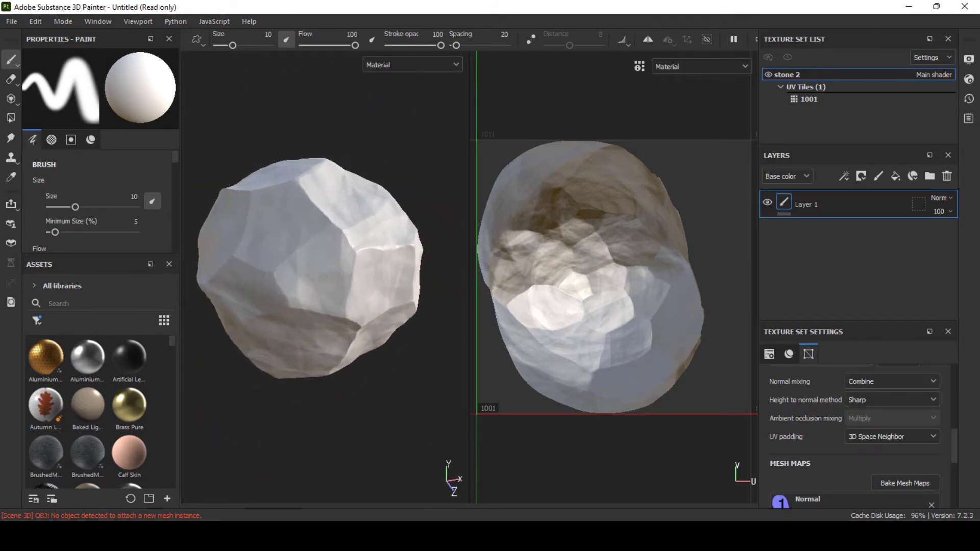
pyautogui.scroll(-5, 152, 396)
pyautogui.scroll(-5, 152, 393)
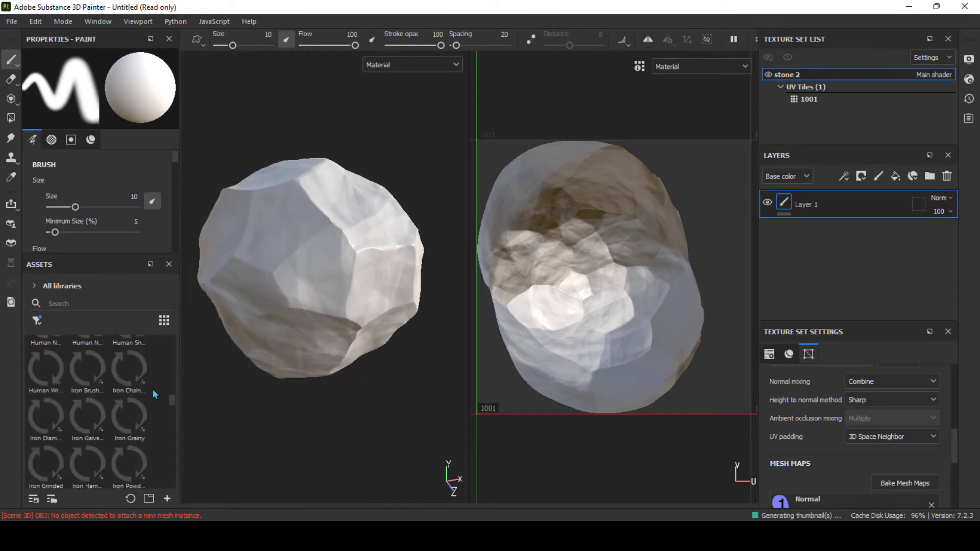
pyautogui.click(81, 302)
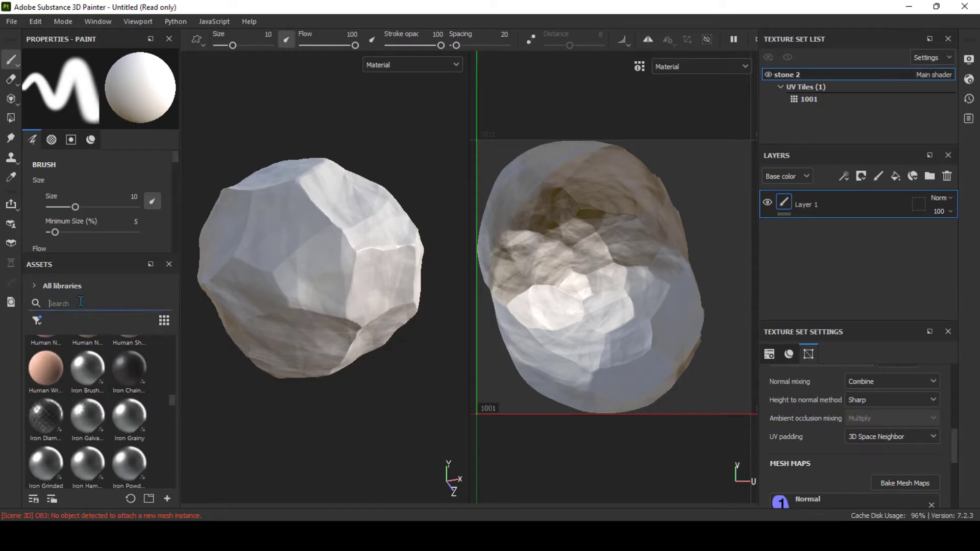
pyautogui.write('sto')
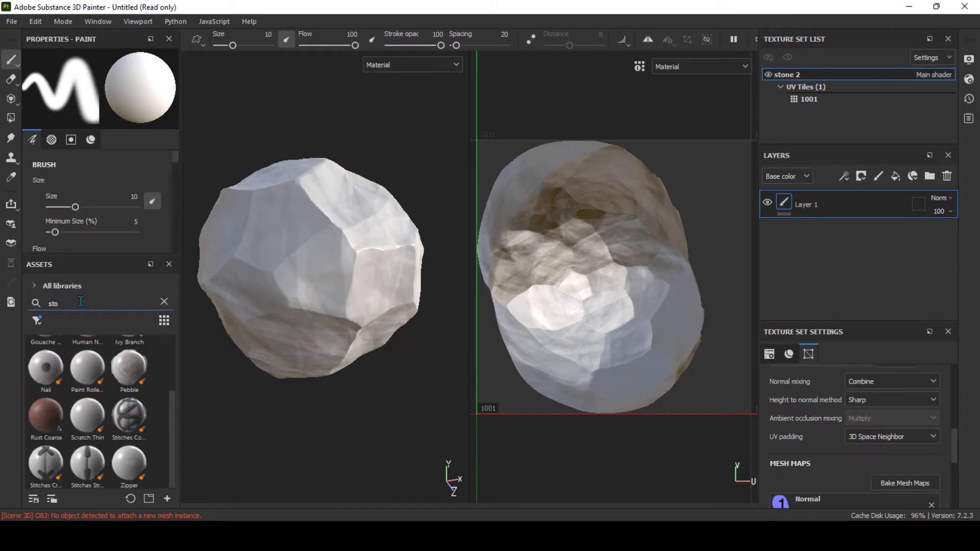
pyautogui.write('ne')
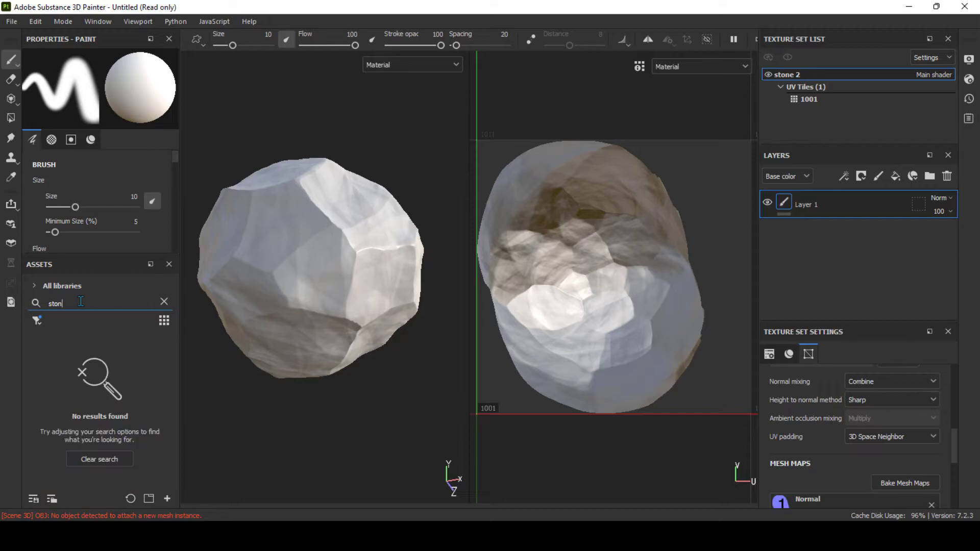
pyautogui.click(164, 302)
pyautogui.moveTo(173, 349); pyautogui.dragTo(168, 477)
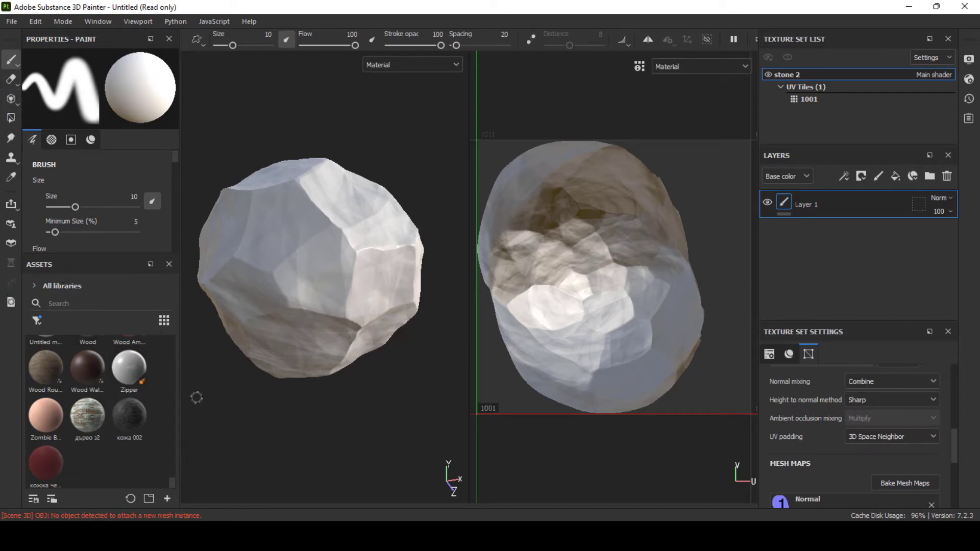
pyautogui.moveTo(172, 482); pyautogui.dragTo(167, 320)
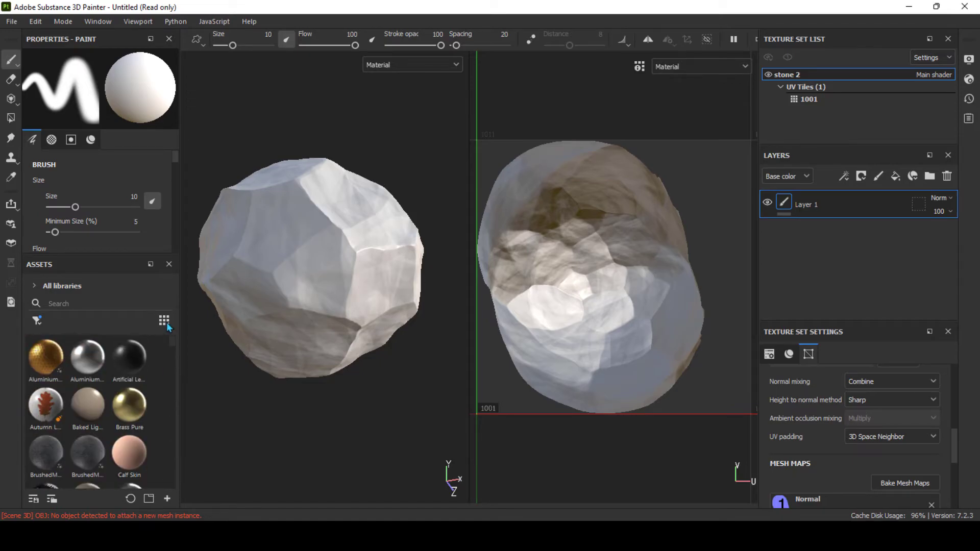
pyautogui.scroll(-3, 163, 399)
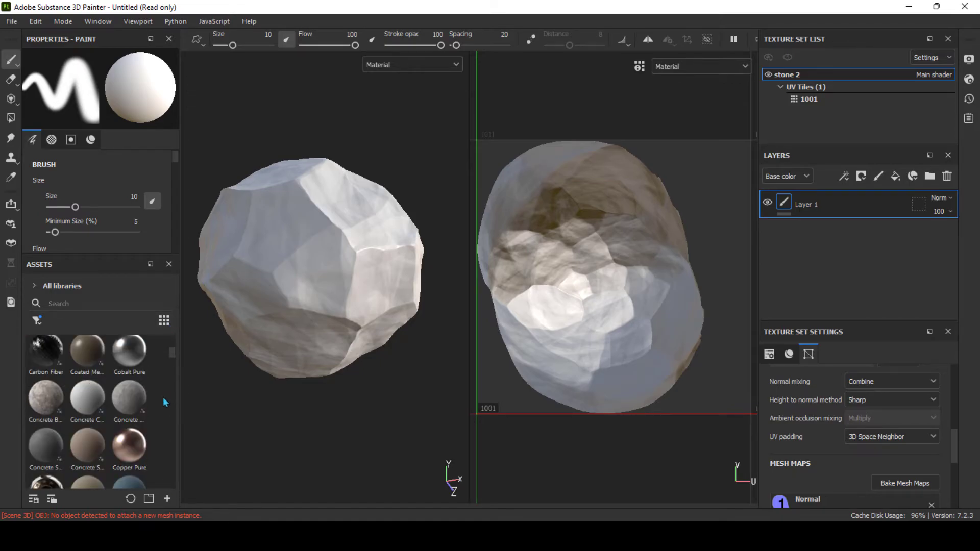
pyautogui.scroll(-1, 164, 397)
pyautogui.scroll(1, 163, 397)
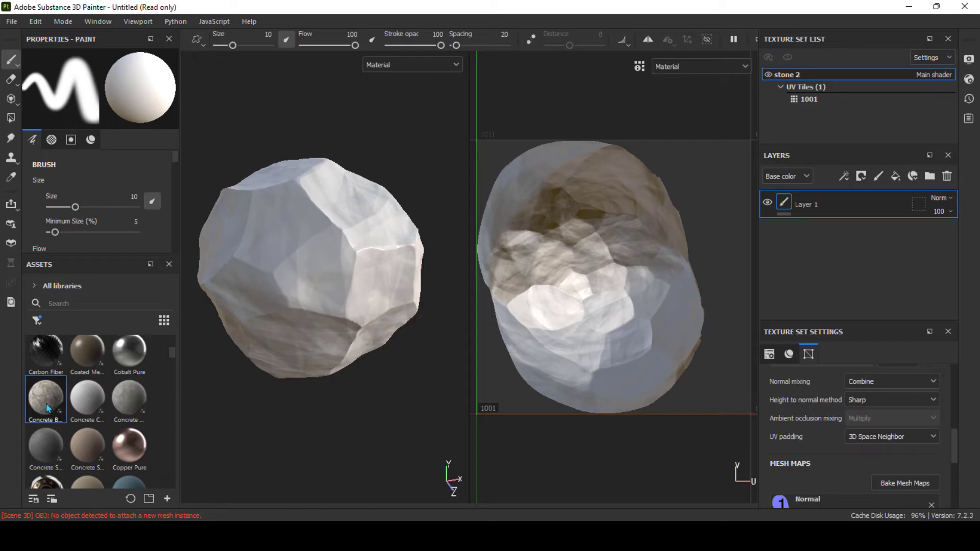
# Try Concrete Bare on the stone, delete that fill layer, and apply Concrete Clean instead.
pyautogui.moveTo(46, 403); pyautogui.dragTo(295, 321)
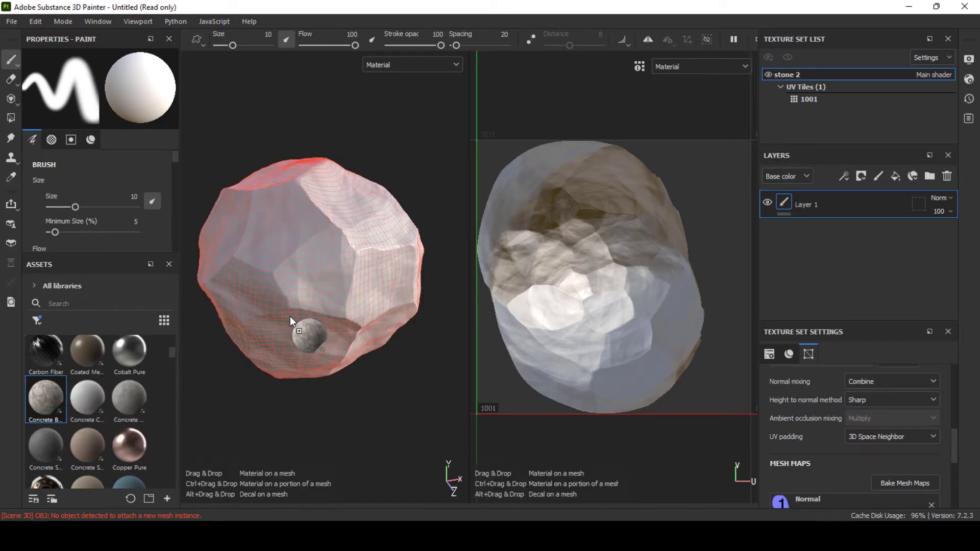
pyautogui.moveTo(290, 316)
pyautogui.mouseDown()
pyautogui.moveTo(257, 315)
pyautogui.moveTo(339, 390)
pyautogui.moveTo(321, 354)
pyautogui.moveTo(323, 374)
pyautogui.moveTo(428, 304)
pyautogui.mouseUp()
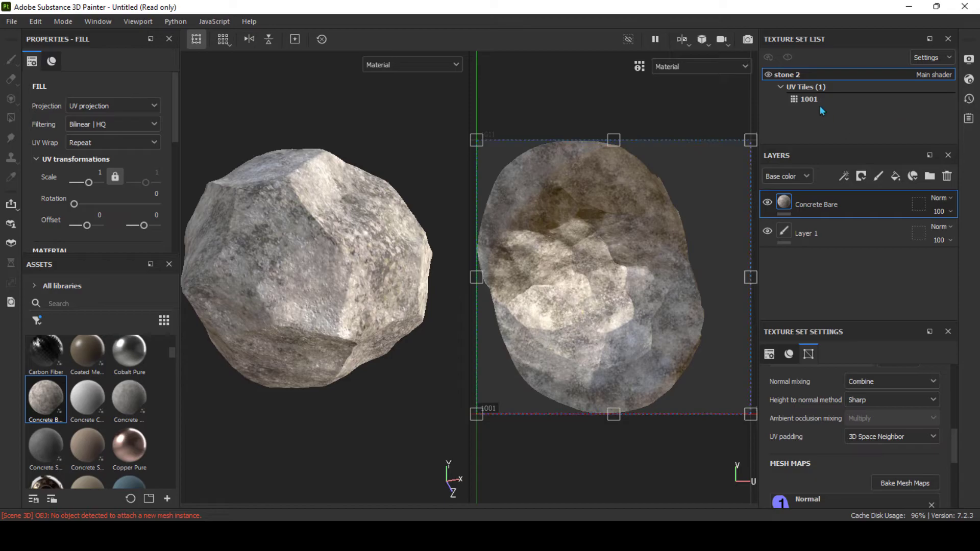
pyautogui.keyDown('alt'); pyautogui.moveTo(343, 315); pyautogui.dragTo(339, 295); pyautogui.keyUp('alt')
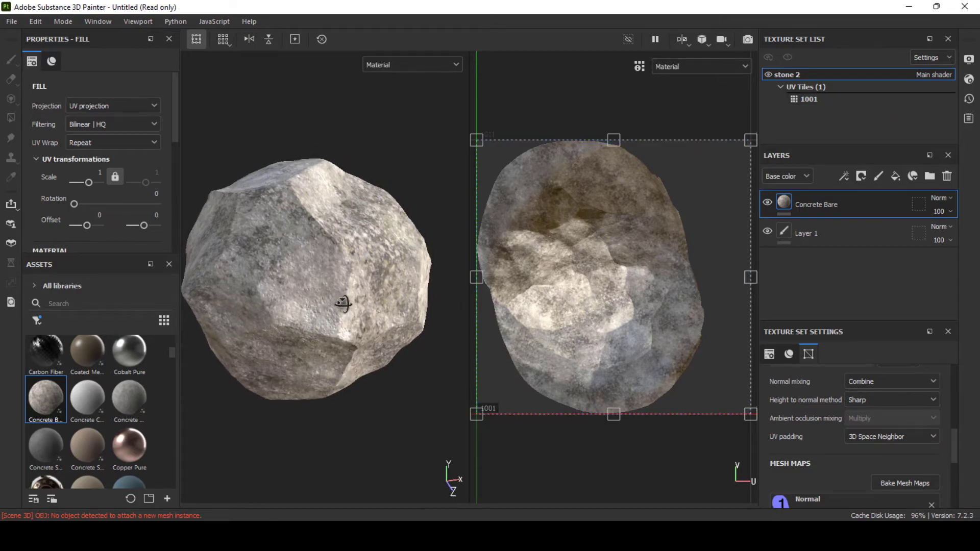
pyautogui.click(946, 176)
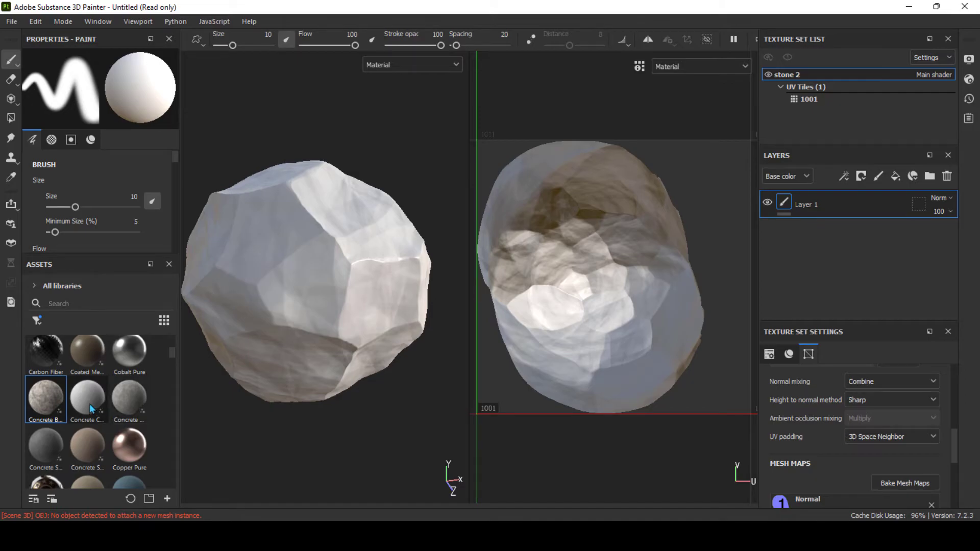
pyautogui.moveTo(90, 403); pyautogui.dragTo(376, 332)
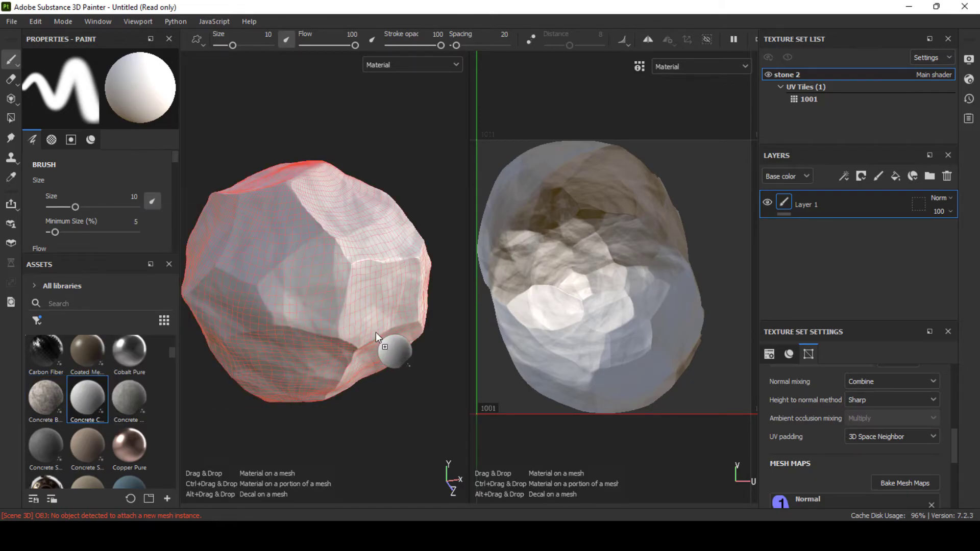
pyautogui.moveTo(369, 348)
pyautogui.keyDown('alt'); pyautogui.mouseDown(button='right')
pyautogui.moveTo(342, 482)
pyautogui.moveTo(352, 470)
pyautogui.mouseUp(button='right'); pyautogui.keyUp('alt')
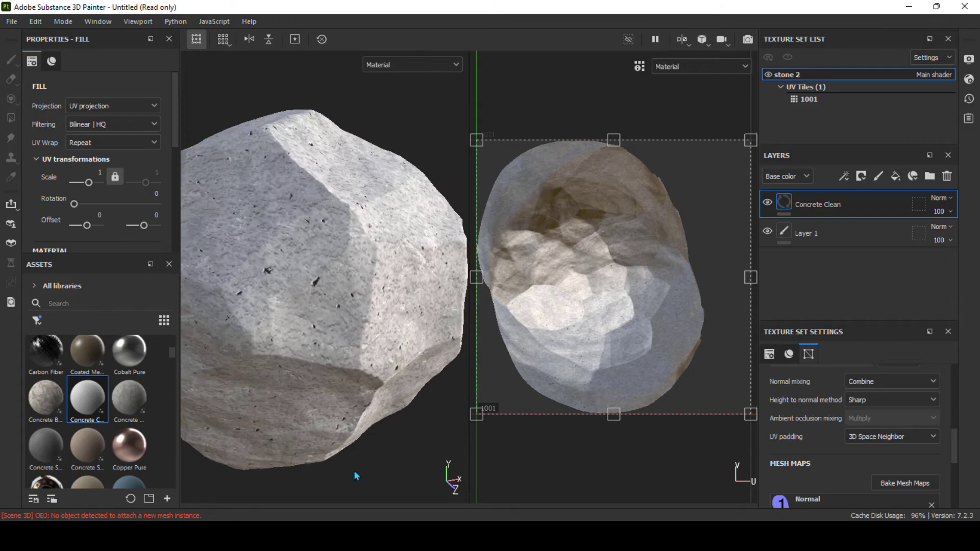
pyautogui.moveTo(352, 470)
pyautogui.keyDown('alt'); pyautogui.mouseDown()
pyautogui.moveTo(328, 389)
pyautogui.moveTo(400, 343)
pyautogui.mouseUp(); pyautogui.keyUp('alt')
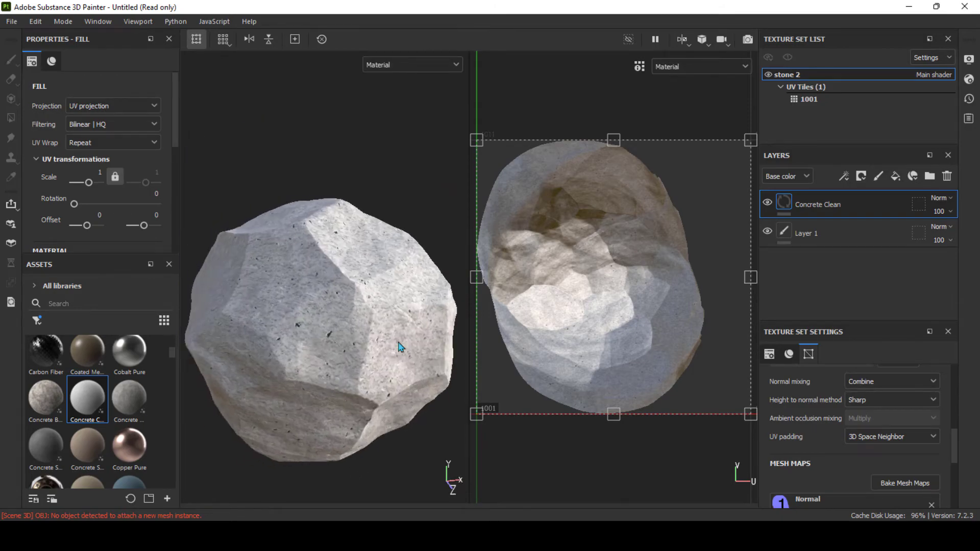
# Give the Concrete Clean layer a white mask and add a generator to it.
pyautogui.rightClick(779, 209)
pyautogui.click(821, 8)
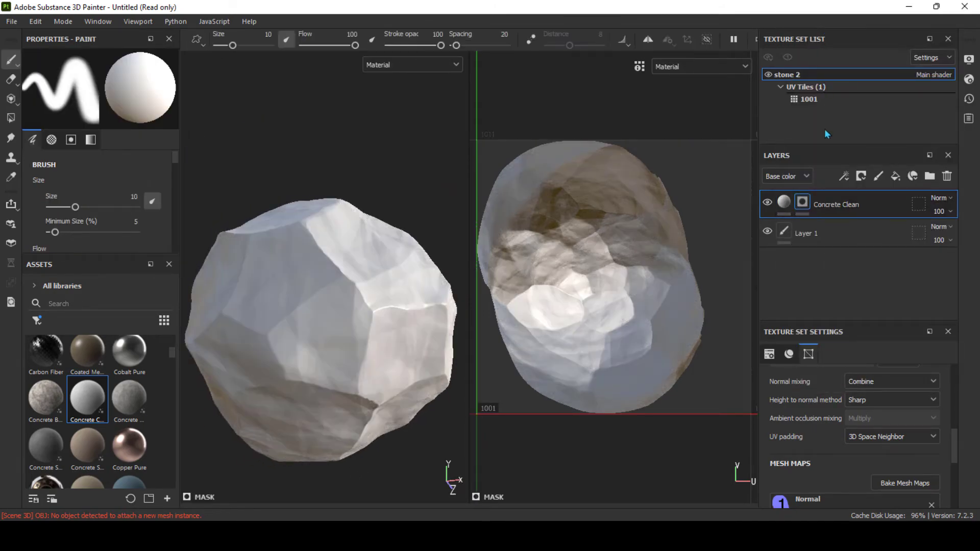
pyautogui.rightClick(802, 203)
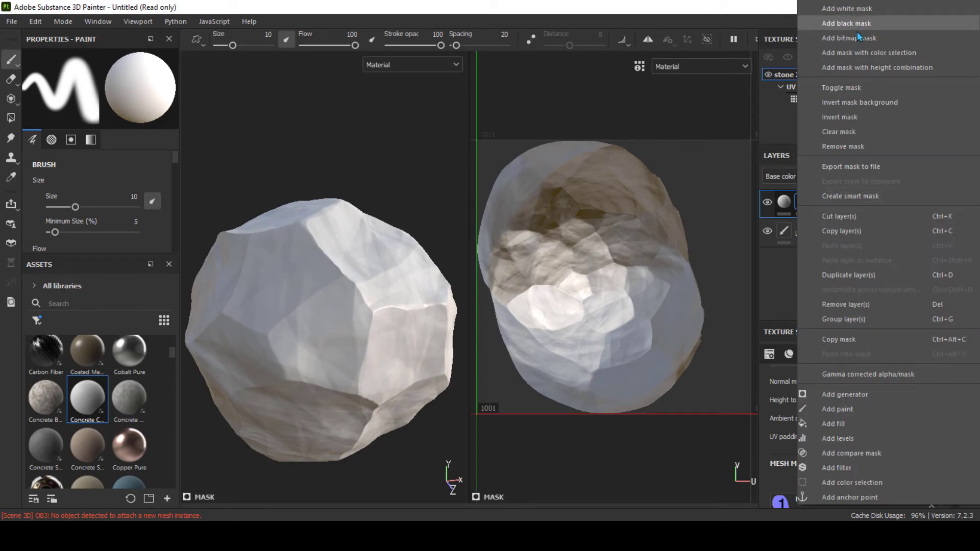
pyautogui.click(856, 396)
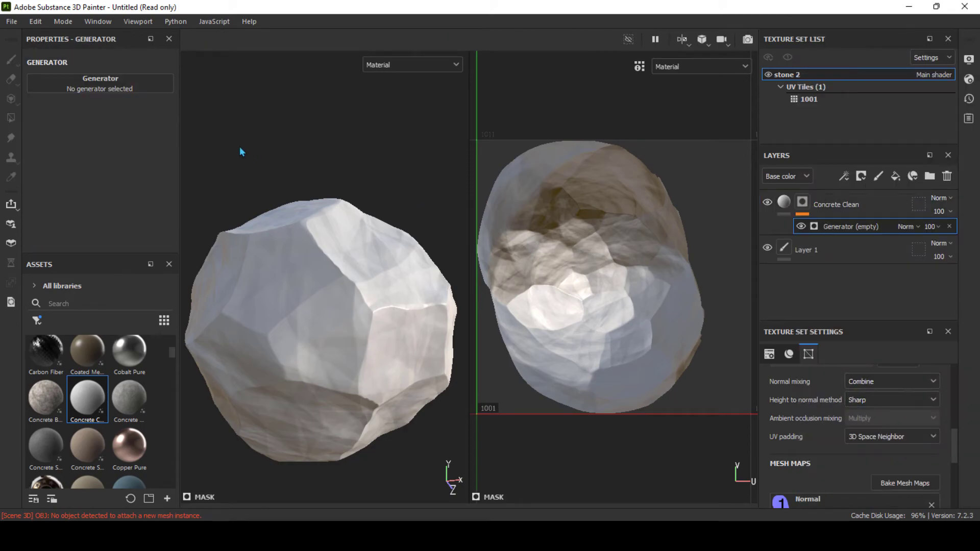
# Choose the Metal Edge Wear generator with wear level 0.98 and contrast 0.64.
pyautogui.click(121, 90)
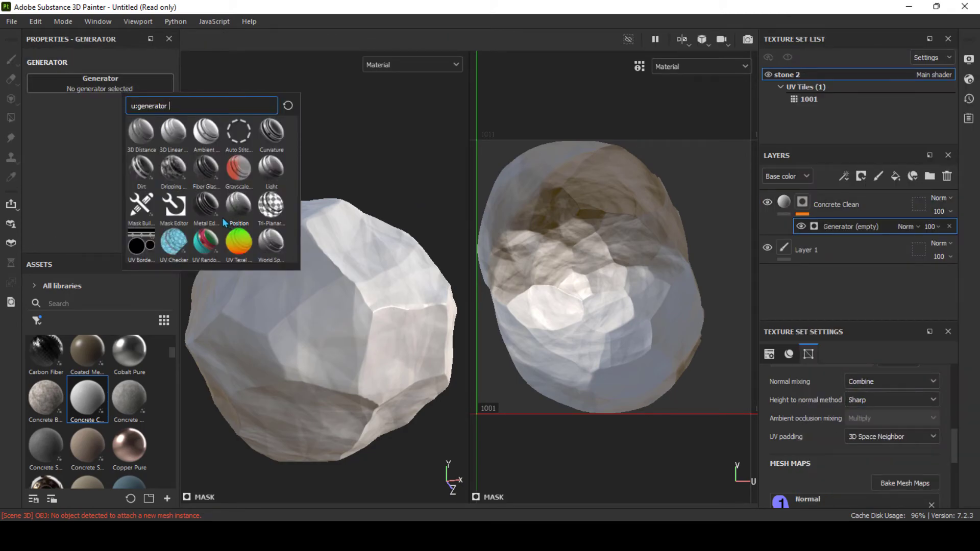
pyautogui.click(206, 206)
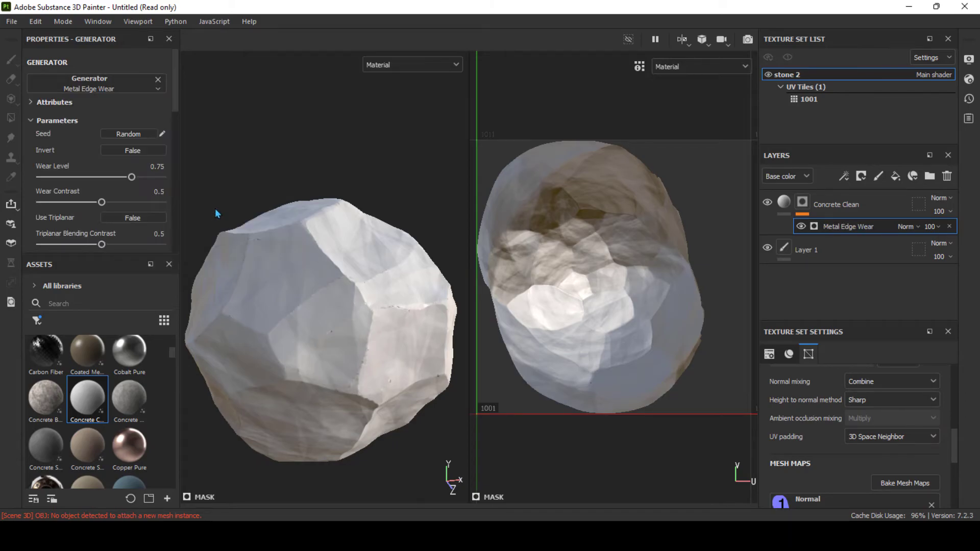
pyautogui.keyDown('alt'); pyautogui.moveTo(266, 231); pyautogui.dragTo(226, 228); pyautogui.keyUp('alt')
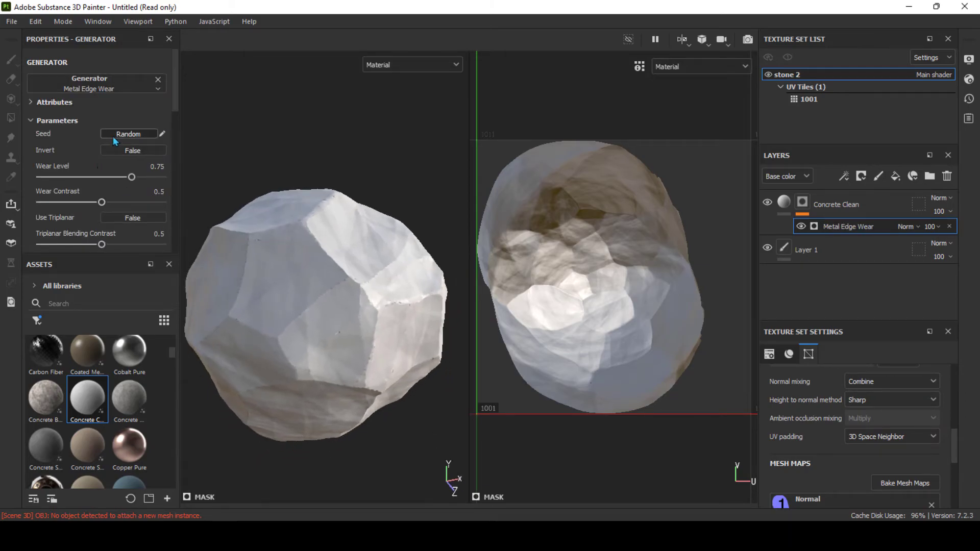
pyautogui.click(115, 151)
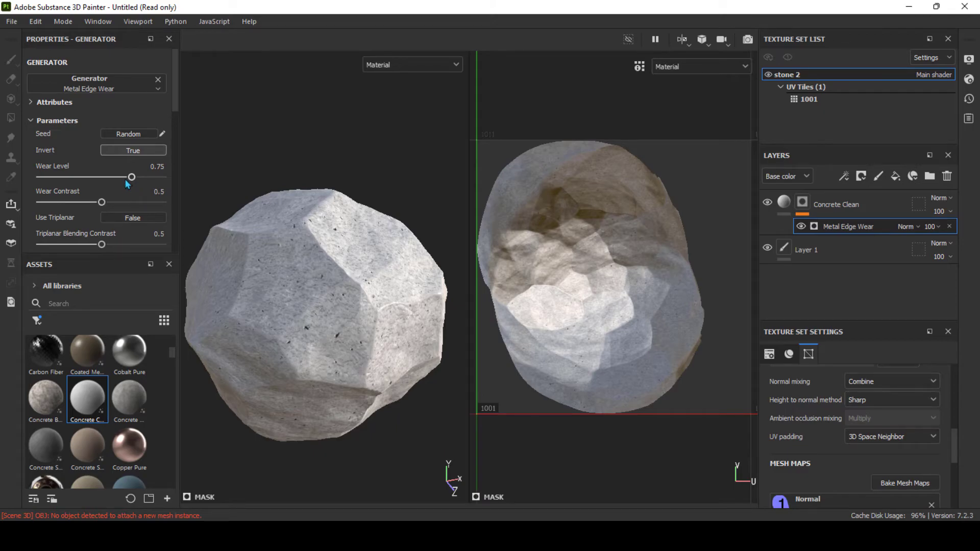
pyautogui.click(149, 177)
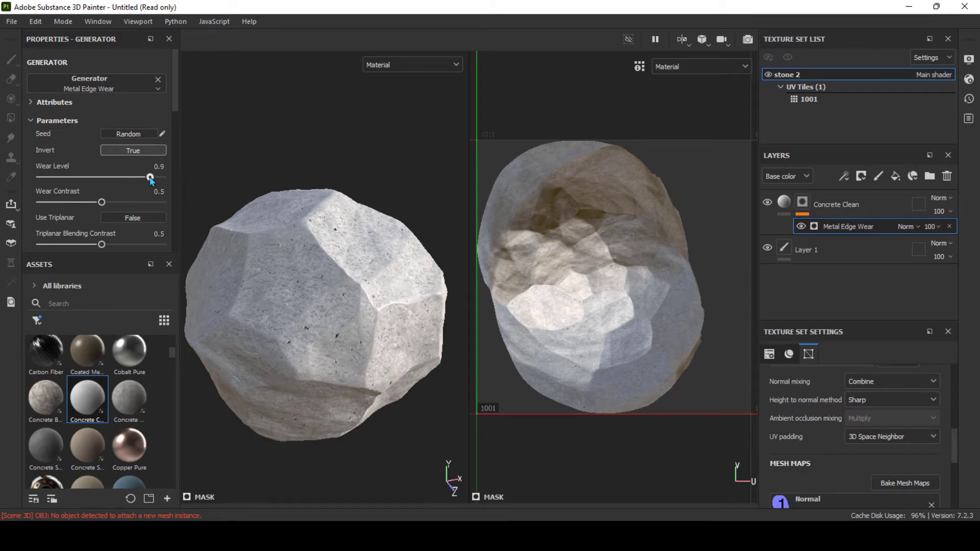
pyautogui.click(128, 156)
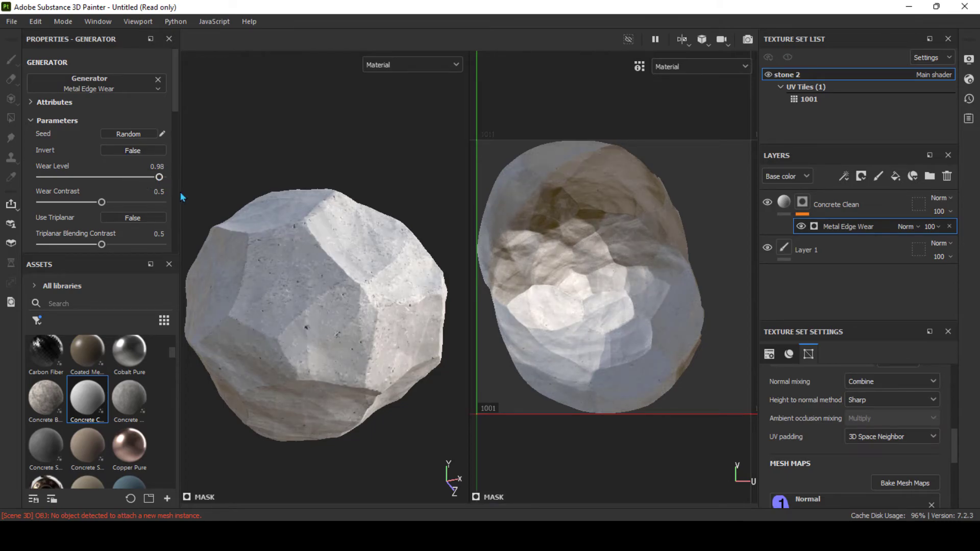
pyautogui.keyDown('alt'); pyautogui.moveTo(369, 291); pyautogui.dragTo(343, 325); pyautogui.keyUp('alt')
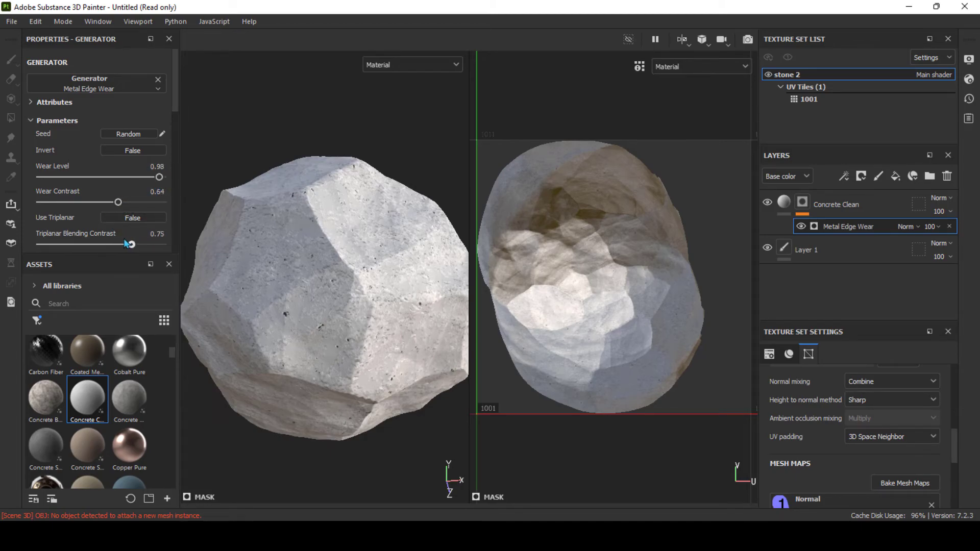
pyautogui.keyDown('alt'); pyautogui.moveTo(244, 253); pyautogui.dragTo(280, 296); pyautogui.keyUp('alt')
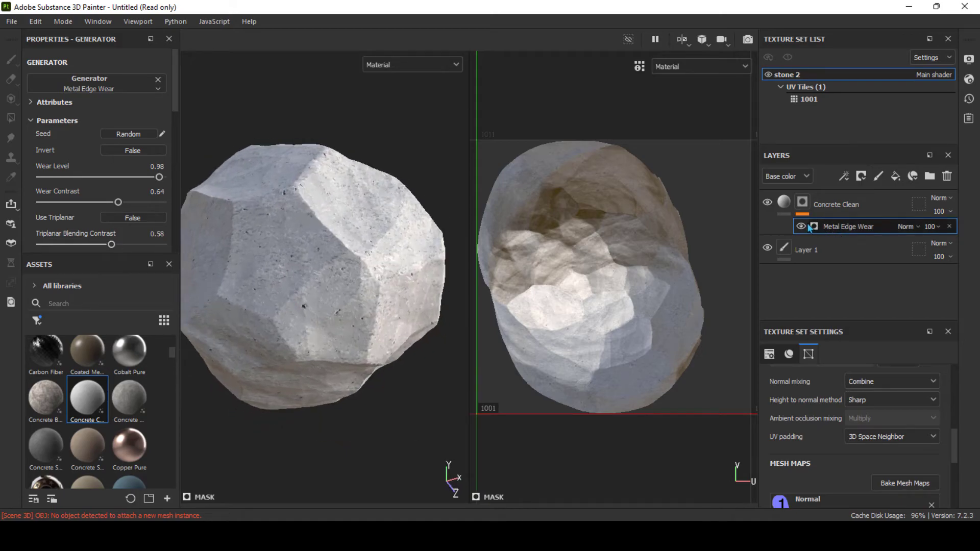
# Select the Concrete Clean layer and find its Concrete Color property.
pyautogui.click(788, 207)
pyautogui.scroll(2, 819, 444)
pyautogui.scroll(2, 820, 441)
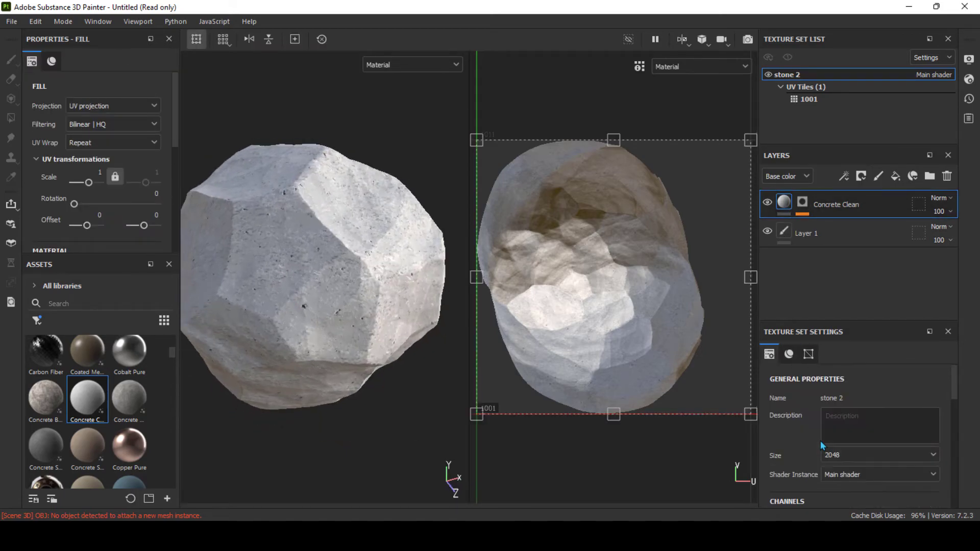
pyautogui.scroll(-2, 819, 440)
pyautogui.scroll(-5, 819, 439)
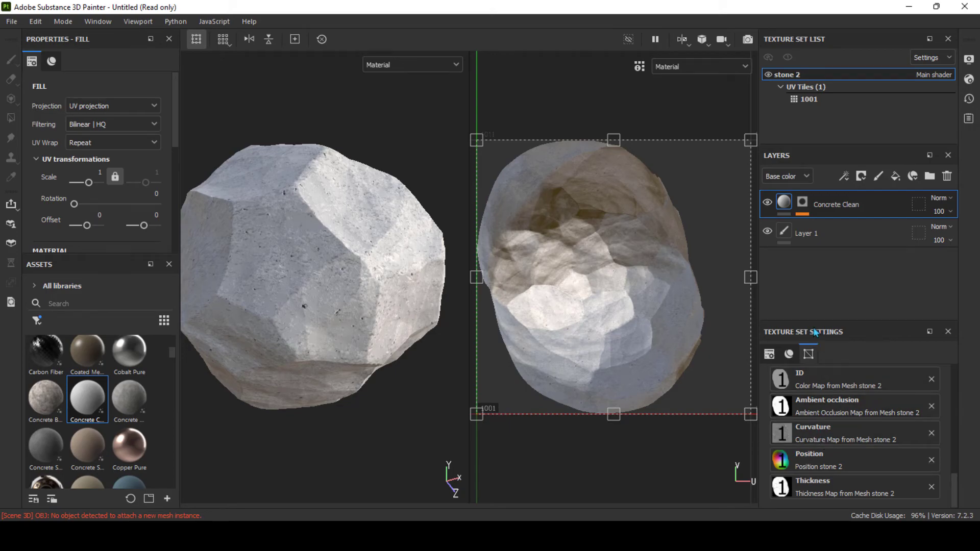
pyautogui.scroll(1, 824, 436)
pyautogui.scroll(4, 837, 429)
pyautogui.scroll(-4, 124, 163)
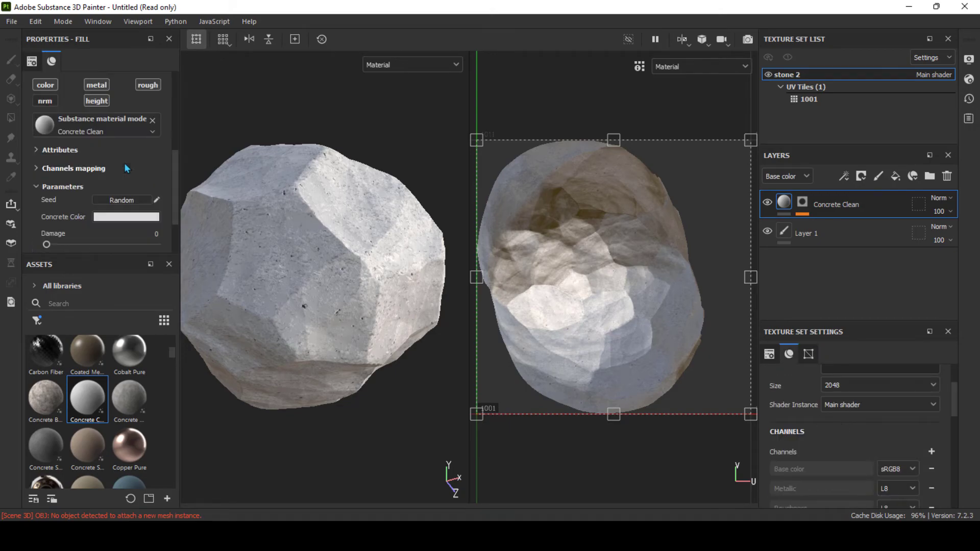
# Set the Concrete Color to a muddy dark brown (524128).
pyautogui.click(126, 217)
pyautogui.moveTo(150, 328)
pyautogui.mouseDown()
pyautogui.moveTo(113, 320)
pyautogui.moveTo(132, 318)
pyautogui.mouseUp()
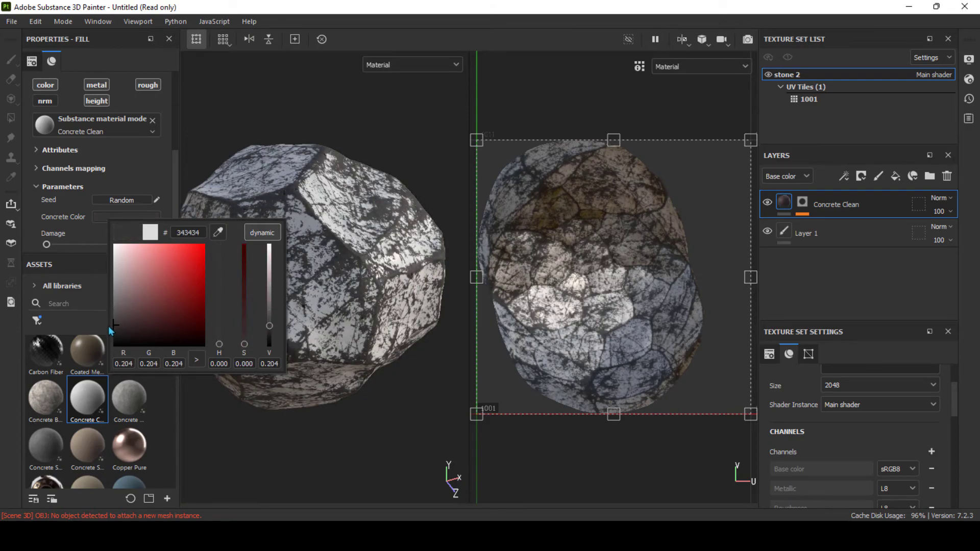
pyautogui.moveTo(244, 327)
pyautogui.mouseDown()
pyautogui.moveTo(243, 303)
pyautogui.moveTo(245, 329)
pyautogui.moveTo(252, 322)
pyautogui.moveTo(203, 312)
pyautogui.mouseUp()
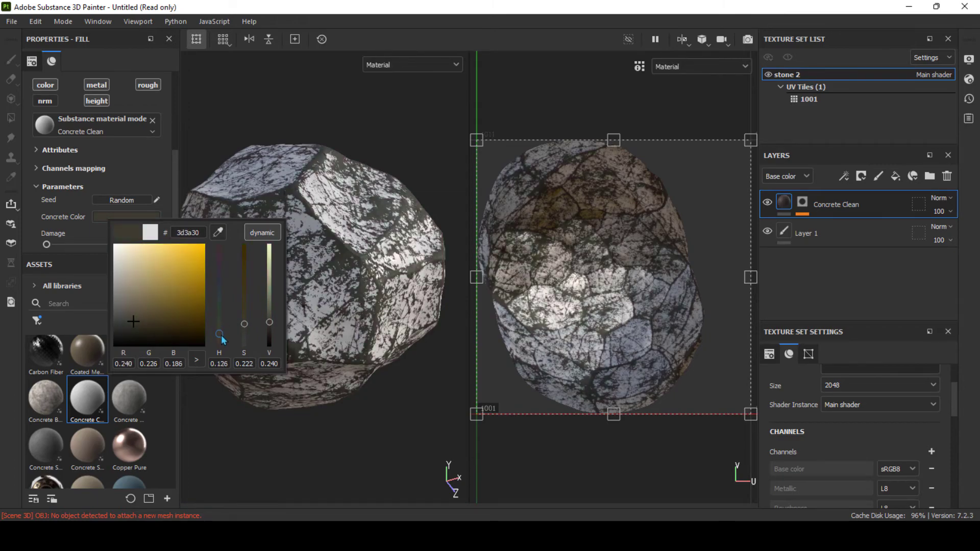
pyautogui.click(200, 310)
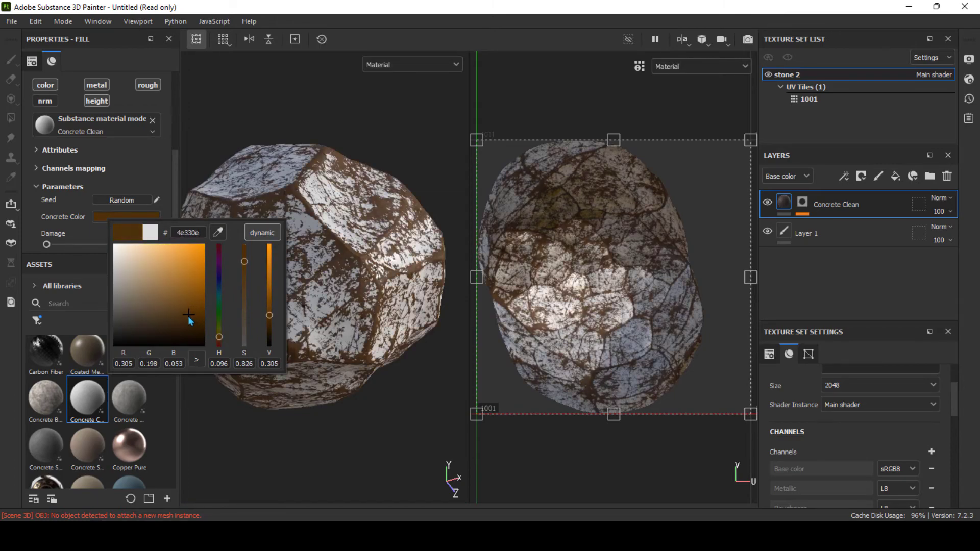
pyautogui.moveTo(184, 324)
pyautogui.mouseDown()
pyautogui.moveTo(176, 308)
pyautogui.moveTo(161, 314)
pyautogui.moveTo(286, 286)
pyautogui.mouseUp()
pyautogui.scroll(5, 85, 204)
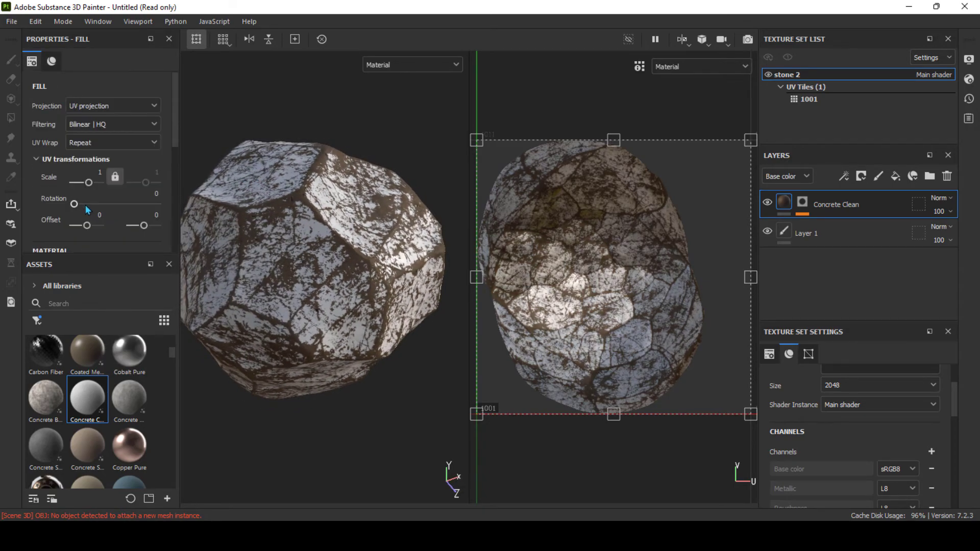
pyautogui.keyDown('alt'); pyautogui.moveTo(362, 251); pyautogui.dragTo(320, 245); pyautogui.keyUp('alt')
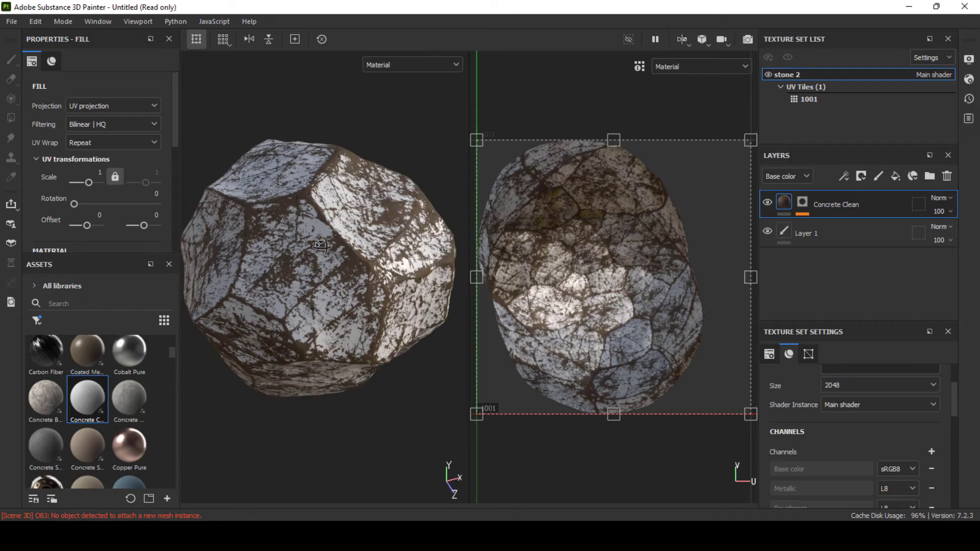
# Delete Layer 1 and the Concrete Clean layer, leaving the stone untextured.
pyautogui.click(805, 200)
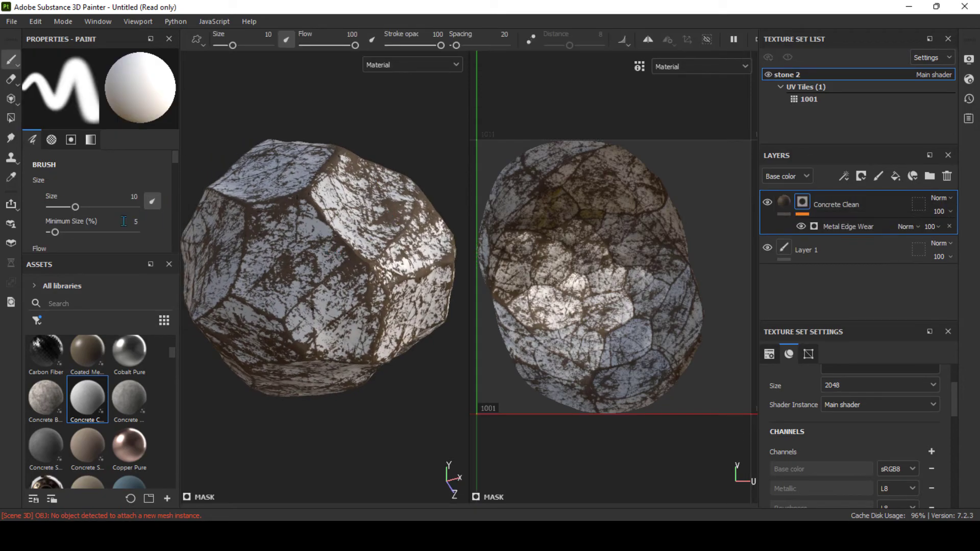
pyautogui.scroll(-3, 84, 206)
pyautogui.scroll(-3, 86, 198)
pyautogui.scroll(3, 89, 206)
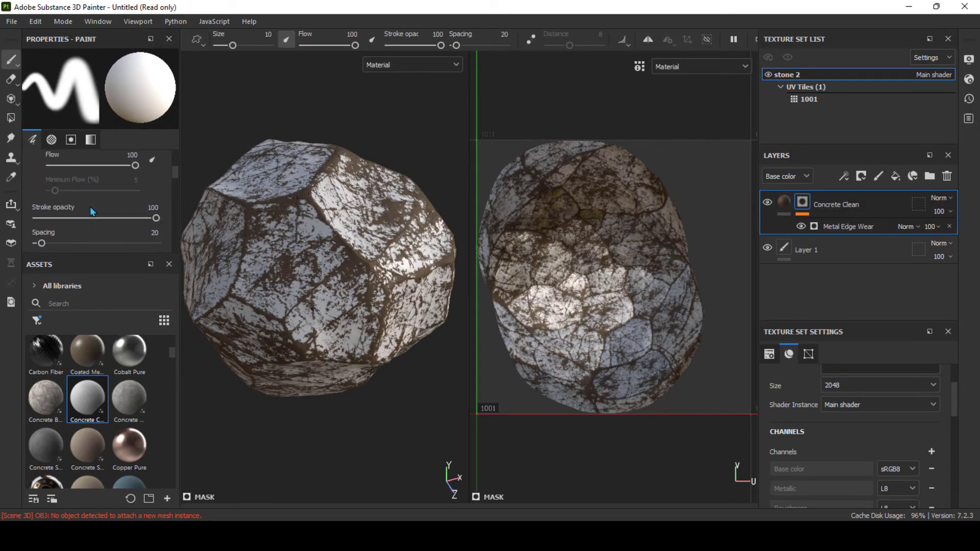
pyautogui.scroll(3, 89, 206)
pyautogui.moveTo(317, 212)
pyautogui.keyDown('alt'); pyautogui.mouseDown()
pyautogui.moveTo(309, 274)
pyautogui.moveTo(380, 199)
pyautogui.moveTo(360, 276)
pyautogui.moveTo(380, 356)
pyautogui.moveTo(368, 306)
pyautogui.moveTo(408, 286)
pyautogui.mouseUp(); pyautogui.keyUp('alt')
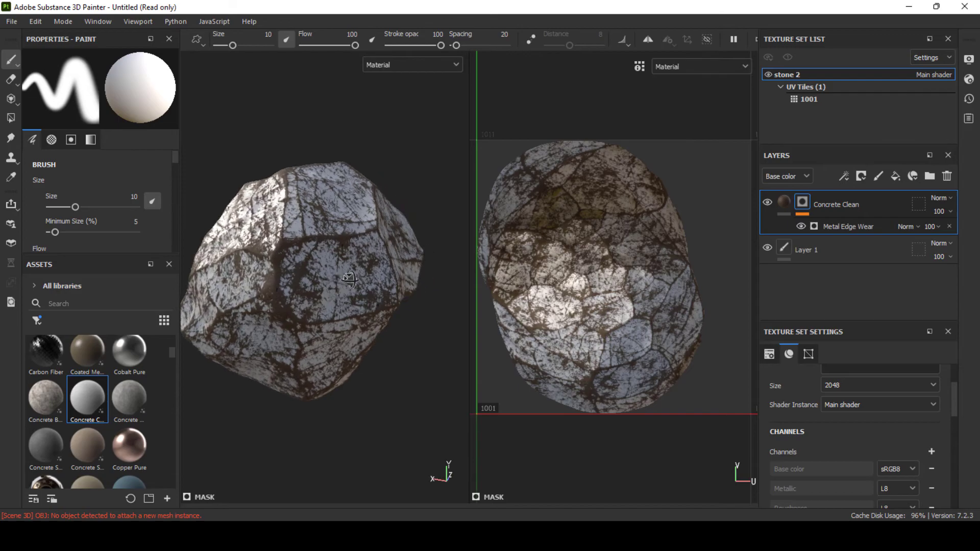
pyautogui.click(810, 257)
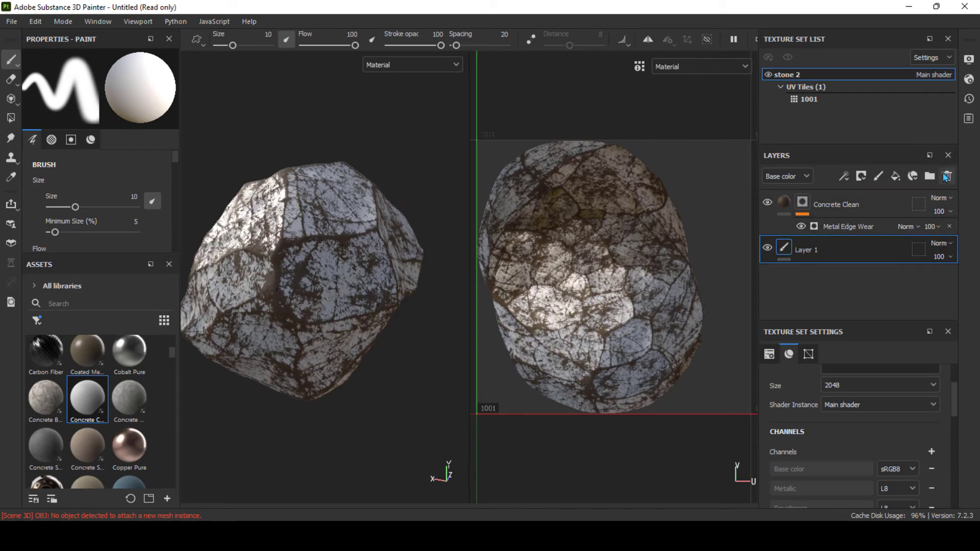
pyautogui.click(946, 176)
pyautogui.keyDown('alt'); pyautogui.moveTo(393, 288); pyautogui.dragTo(259, 329); pyautogui.keyUp('alt')
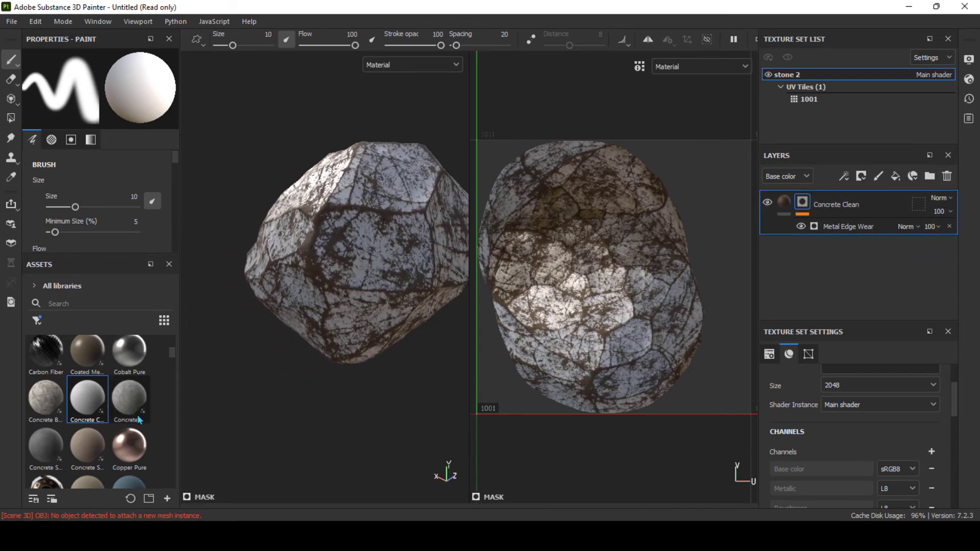
pyautogui.scroll(-5, 144, 437)
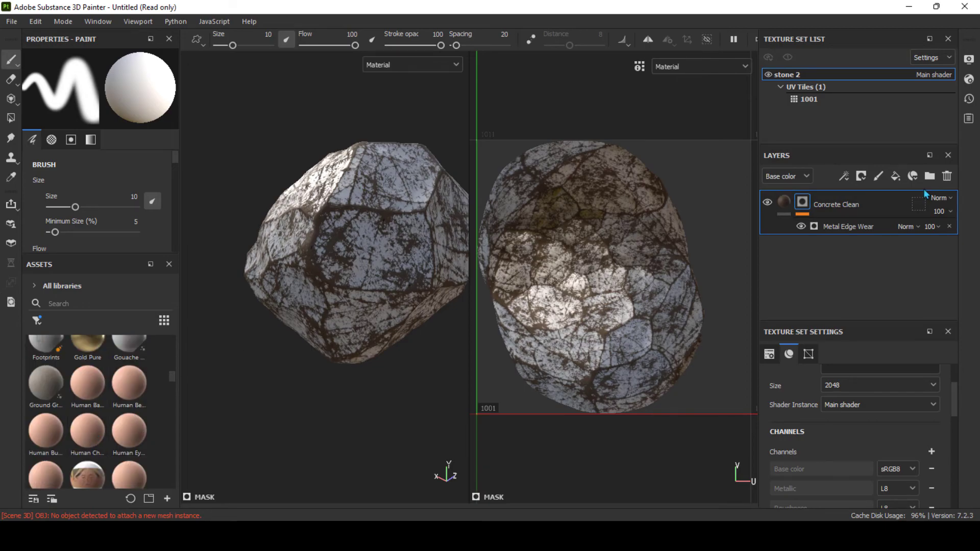
pyautogui.click(948, 177)
pyautogui.keyDown('alt'); pyautogui.moveTo(316, 312); pyautogui.dragTo(304, 345); pyautogui.keyUp('alt')
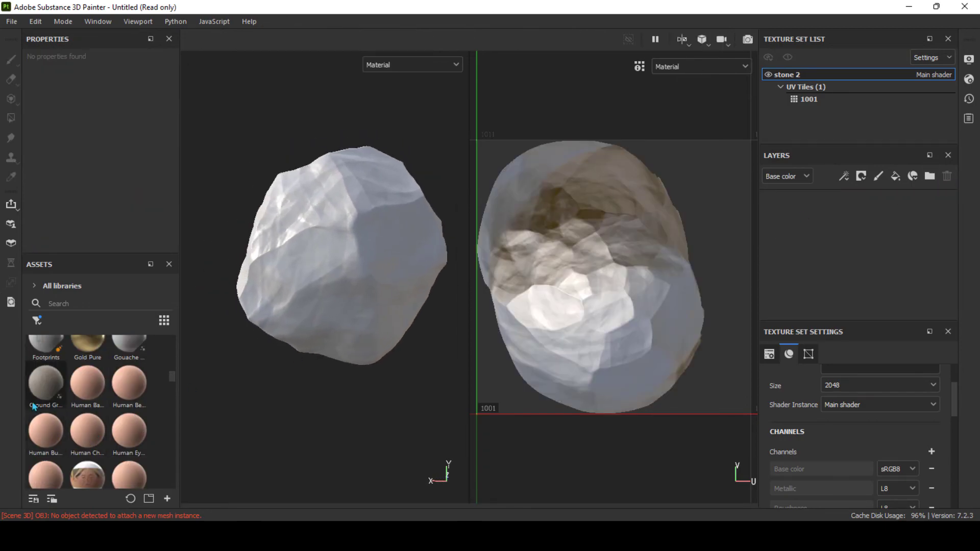
# Fill the stone with Ground Gravel and give that layer a black mask.
pyautogui.scroll(-1, 41, 403)
pyautogui.scroll(-3, 42, 406)
pyautogui.scroll(4, 44, 414)
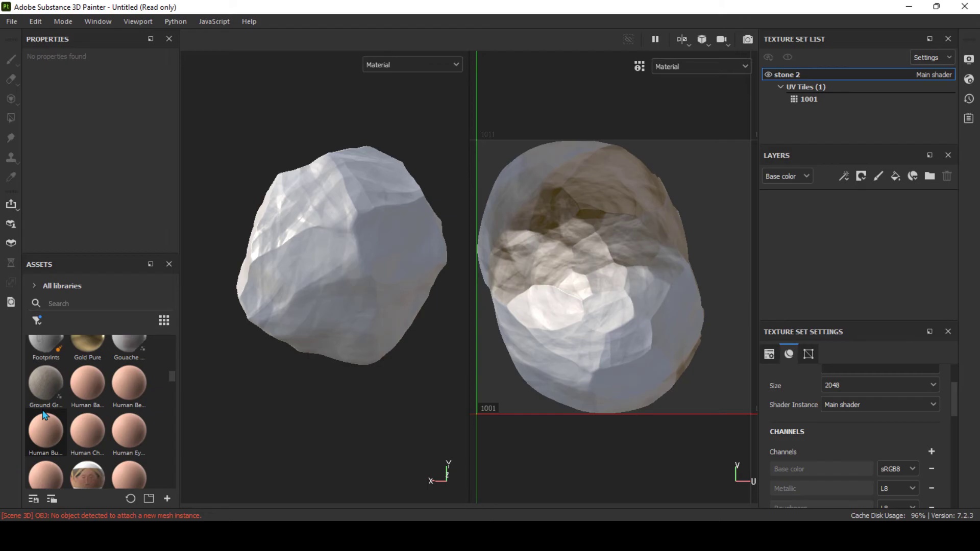
pyautogui.moveTo(46, 386)
pyautogui.mouseDown()
pyautogui.moveTo(293, 297)
pyautogui.moveTo(346, 366)
pyautogui.mouseUp()
pyautogui.keyDown('alt'); pyautogui.moveTo(347, 366); pyautogui.dragTo(303, 391, button='right'); pyautogui.keyUp('alt')
pyautogui.rightClick(787, 206)
pyautogui.click(855, 12)
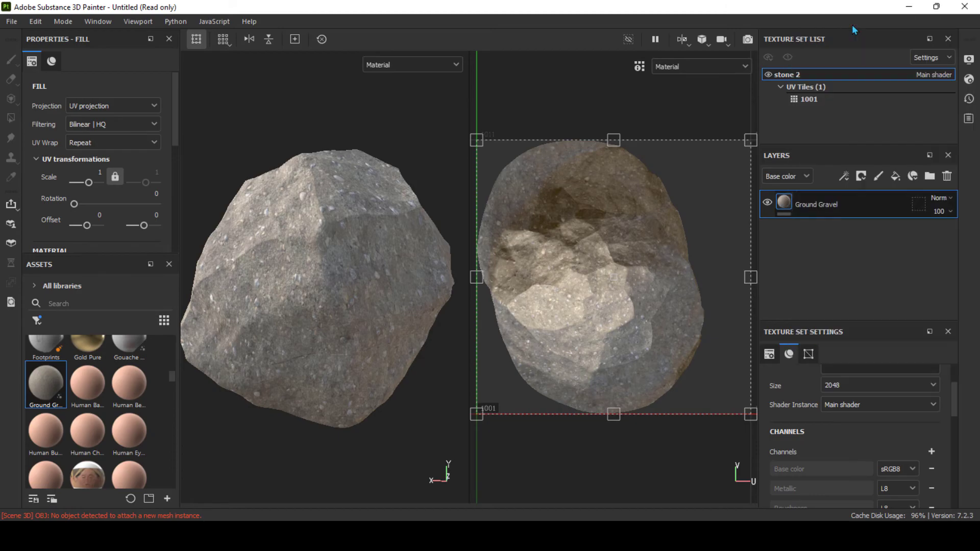
pyautogui.rightClick(802, 203)
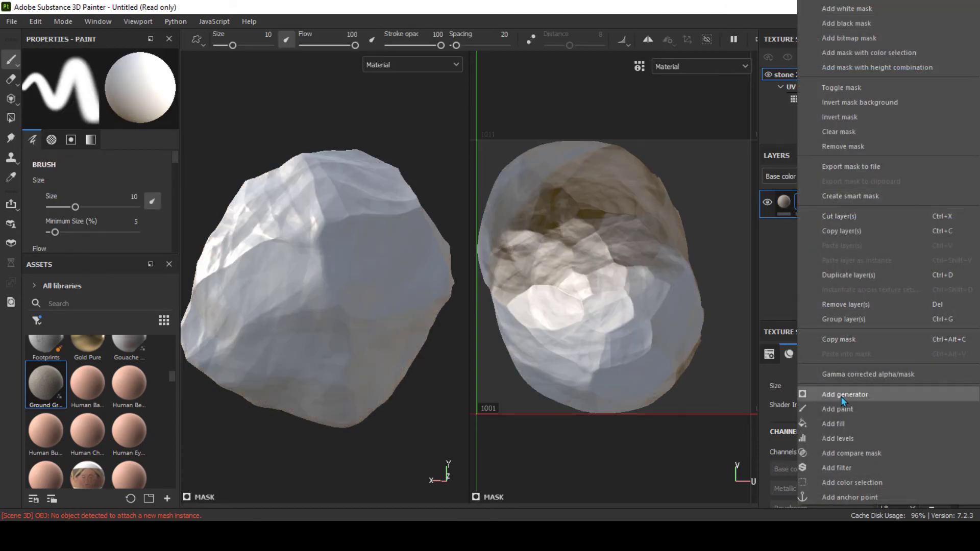
# Drive the Ground Gravel mask with a Fiber Glass Edge Wear generator at wear level 0.79.
pyautogui.click(826, 392)
pyautogui.click(106, 91)
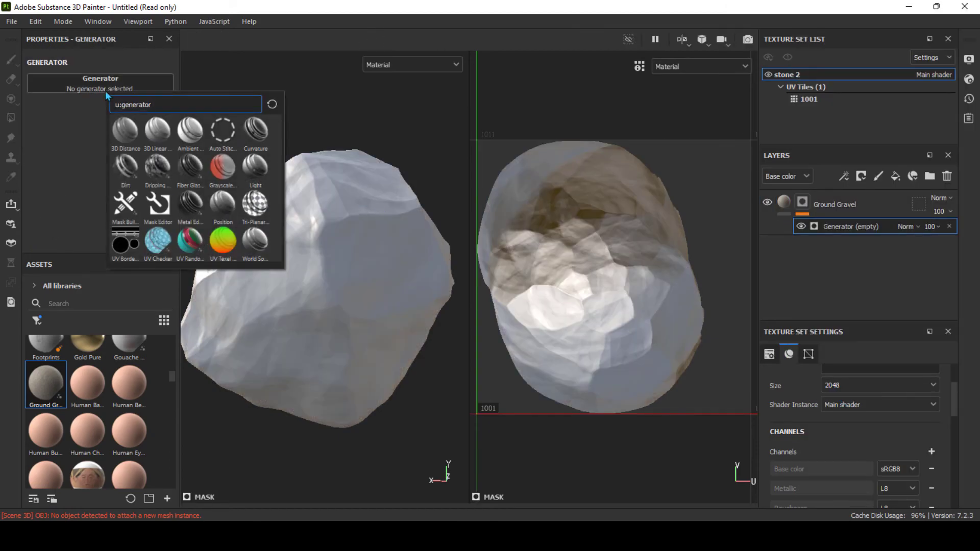
pyautogui.click(190, 170)
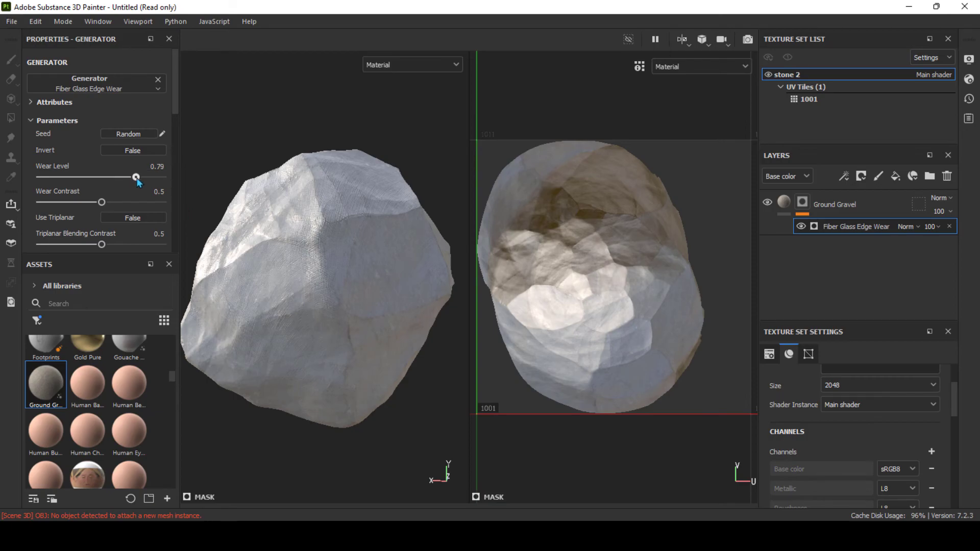
pyautogui.moveTo(138, 183); pyautogui.dragTo(136, 177)
pyautogui.moveTo(298, 216)
pyautogui.keyDown('alt'); pyautogui.mouseDown()
pyautogui.moveTo(347, 235)
pyautogui.moveTo(321, 315)
pyautogui.moveTo(389, 262)
pyautogui.moveTo(360, 306)
pyautogui.mouseUp(); pyautogui.keyUp('alt')
pyautogui.keyDown('shift'); pyautogui.moveTo(360, 306); pyautogui.dragTo(427, 309, button='right'); pyautogui.keyUp('shift')
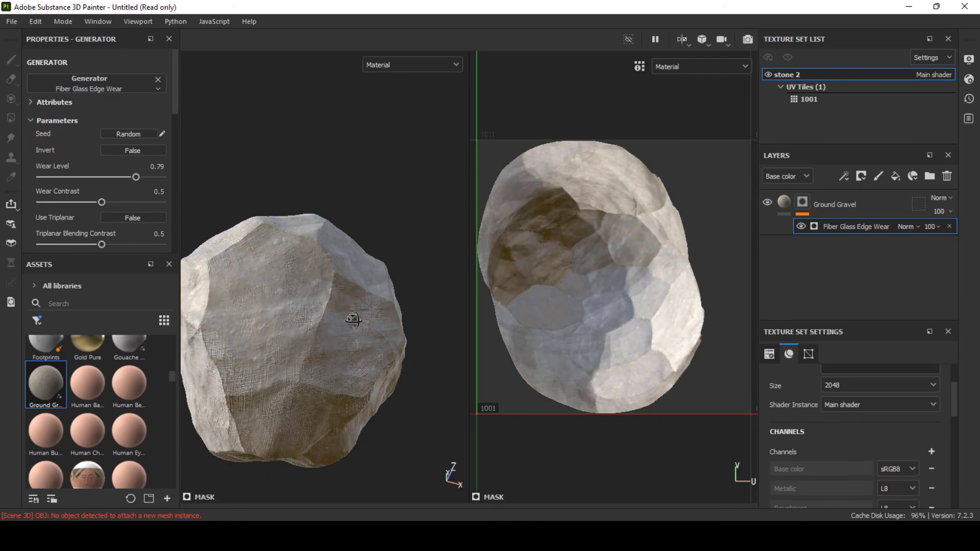
pyautogui.moveTo(353, 319)
pyautogui.keyDown('alt'); pyautogui.mouseDown()
pyautogui.moveTo(372, 313)
pyautogui.moveTo(302, 344)
pyautogui.moveTo(411, 265)
pyautogui.moveTo(352, 283)
pyautogui.moveTo(396, 356)
pyautogui.moveTo(322, 317)
pyautogui.mouseUp(); pyautogui.keyUp('alt')
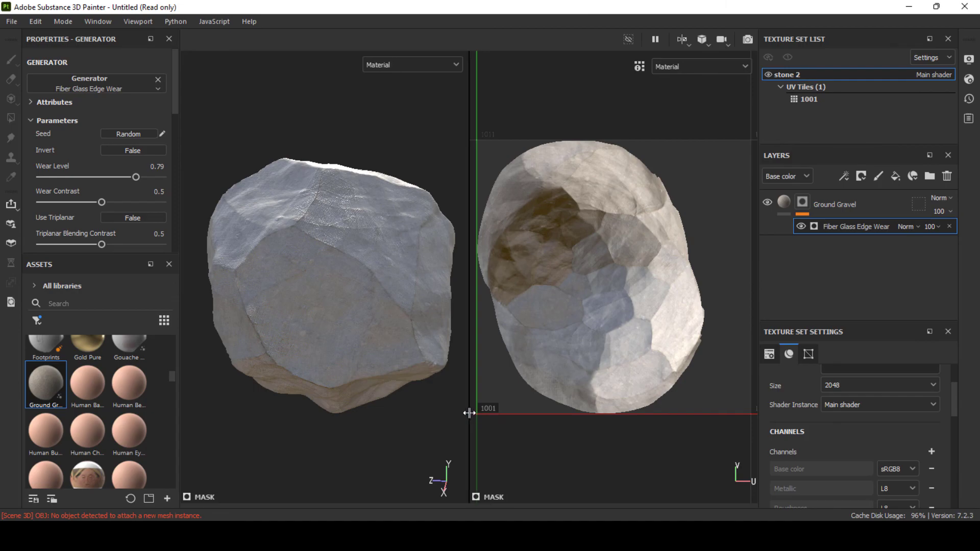
# Hide the UV view so the 3D view fills the viewport, then inspect the rock closely.
pyautogui.moveTo(469, 408); pyautogui.dragTo(799, 401)
pyautogui.moveTo(586, 326)
pyautogui.keyDown('alt'); pyautogui.mouseDown()
pyautogui.moveTo(492, 274)
pyautogui.moveTo(580, 301)
pyautogui.mouseUp(); pyautogui.keyUp('alt')
pyautogui.moveTo(581, 301)
pyautogui.keyDown('shift'); pyautogui.mouseDown(button='right')
pyautogui.moveTo(597, 304)
pyautogui.moveTo(578, 304)
pyautogui.mouseUp(button='right'); pyautogui.keyUp('shift')
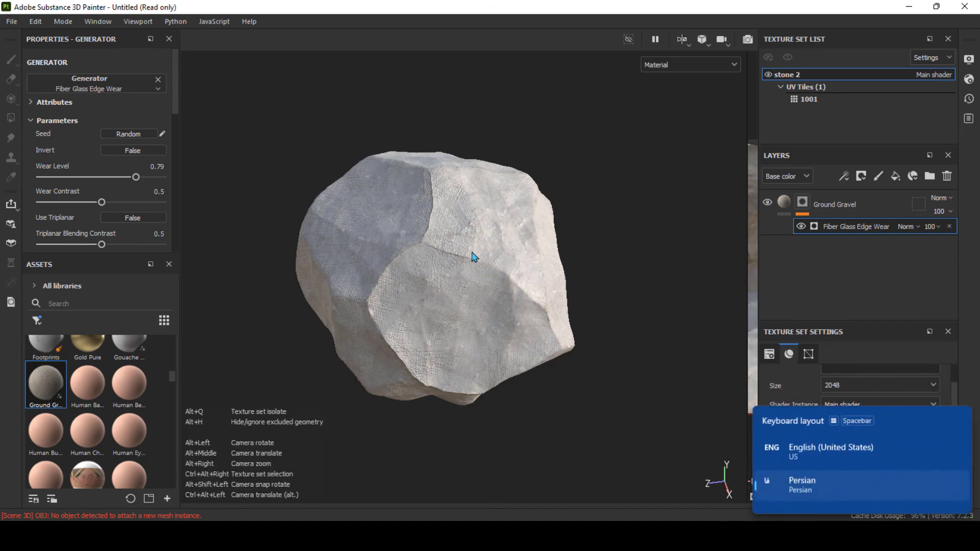
pyautogui.keyDown('alt'); pyautogui.moveTo(470, 256); pyautogui.dragTo(446, 262); pyautogui.keyUp('alt')
pyautogui.keyDown('alt'); pyautogui.moveTo(446, 263); pyautogui.dragTo(474, 372, button='right'); pyautogui.keyUp('alt')
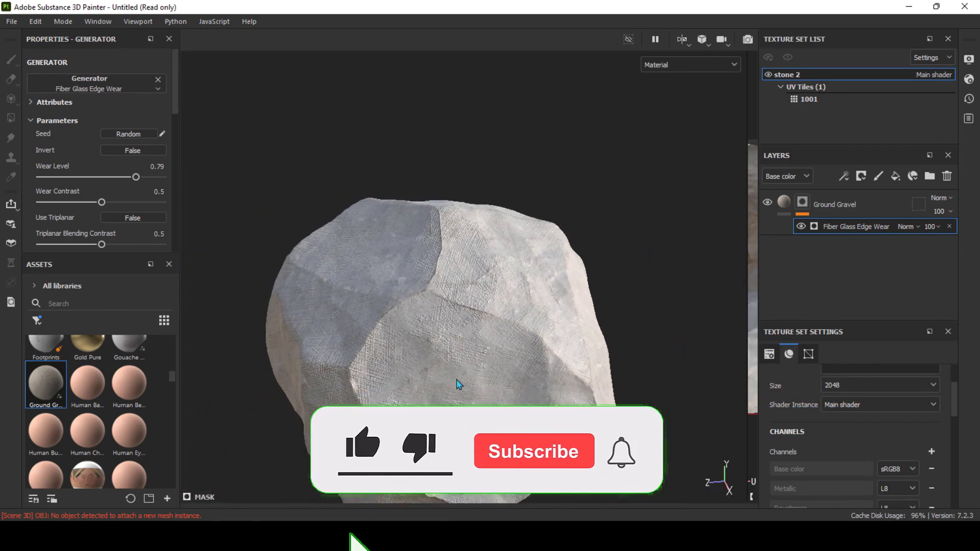
pyautogui.moveTo(459, 384)
pyautogui.keyDown('alt'); pyautogui.mouseDown()
pyautogui.moveTo(445, 387)
pyautogui.moveTo(438, 284)
pyautogui.moveTo(439, 366)
pyautogui.moveTo(424, 350)
pyautogui.moveTo(430, 308)
pyautogui.moveTo(466, 240)
pyautogui.mouseUp(); pyautogui.keyUp('alt')
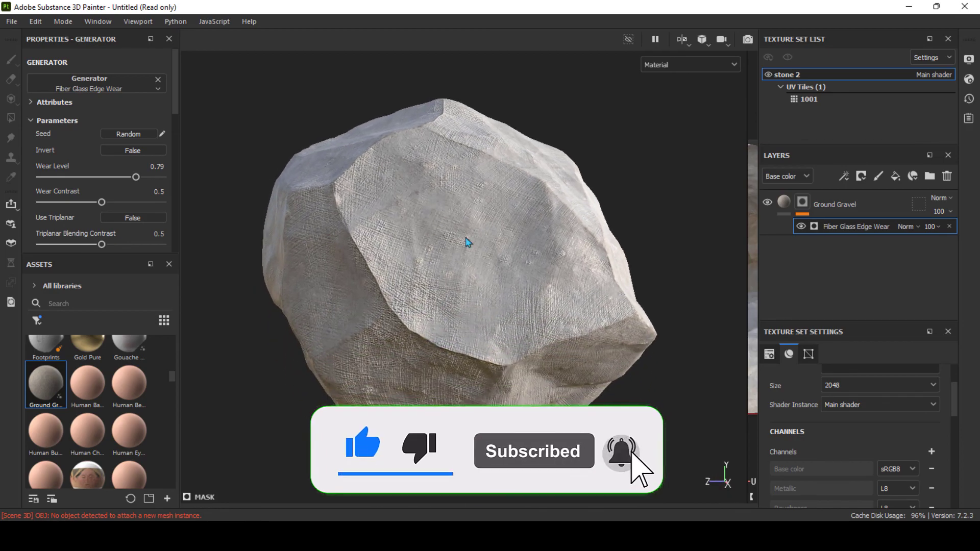